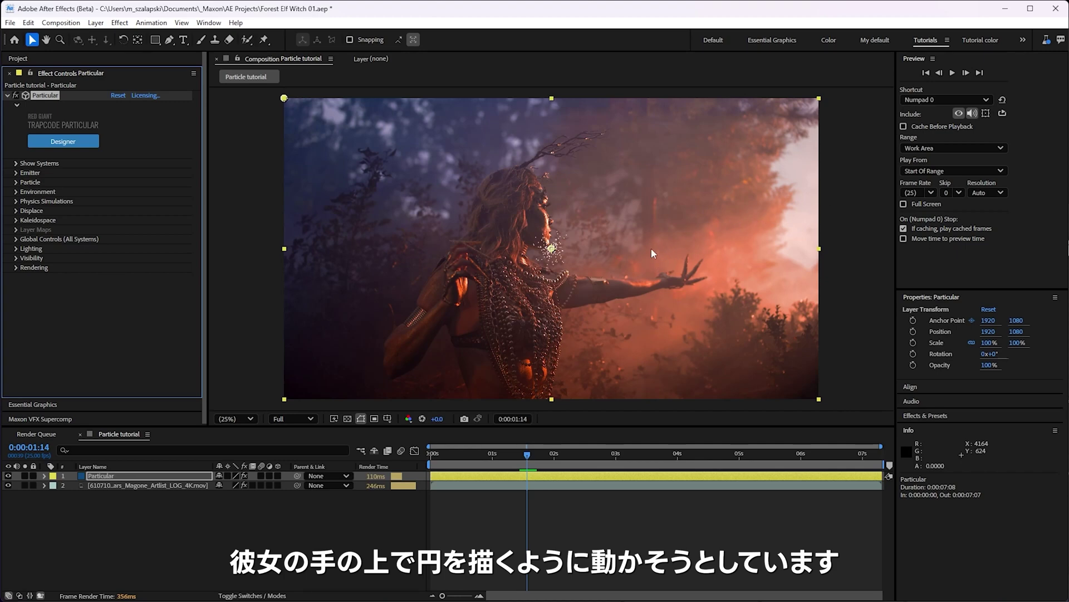
- Scrub the footage to watch the witch's hand, then change the emitter type to Box
drag(527, 454, 756, 452)
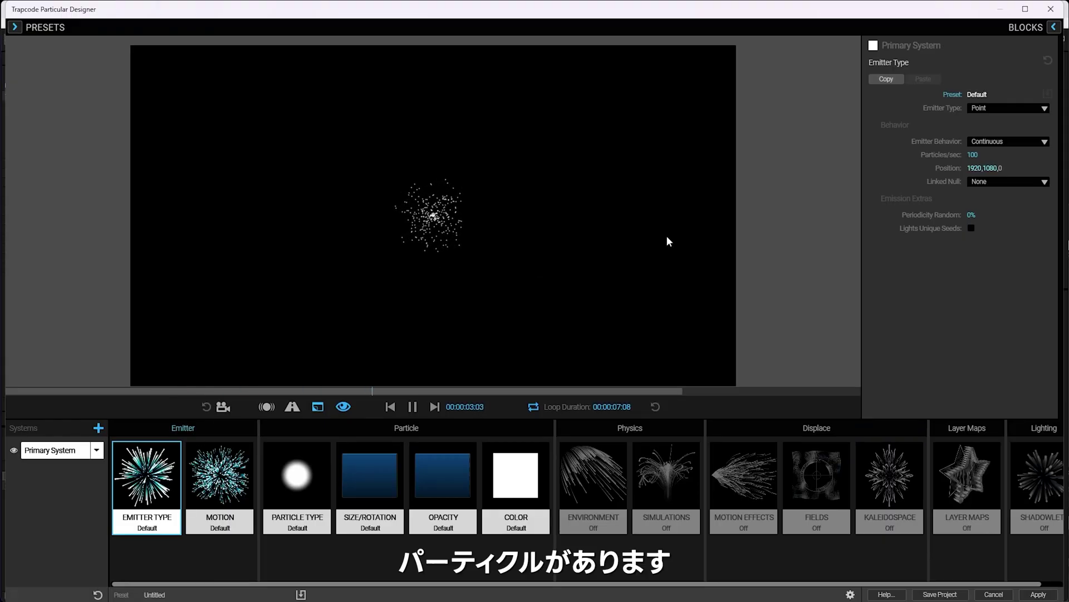
click(1001, 108)
click(1006, 131)
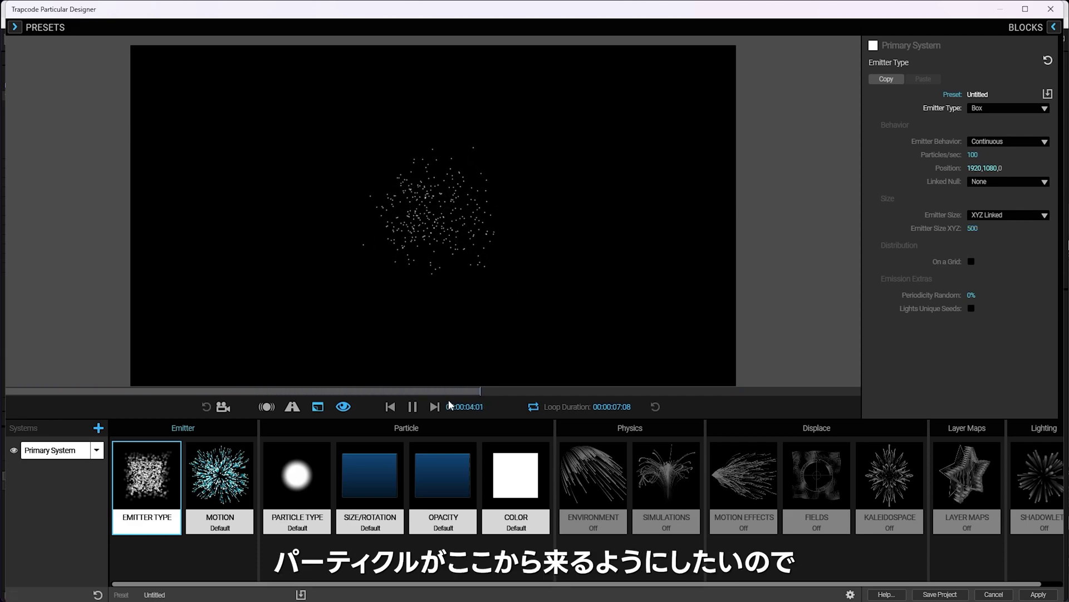
- Set Motion Direction to Directional with a Y Rotation of -90°
click(220, 476)
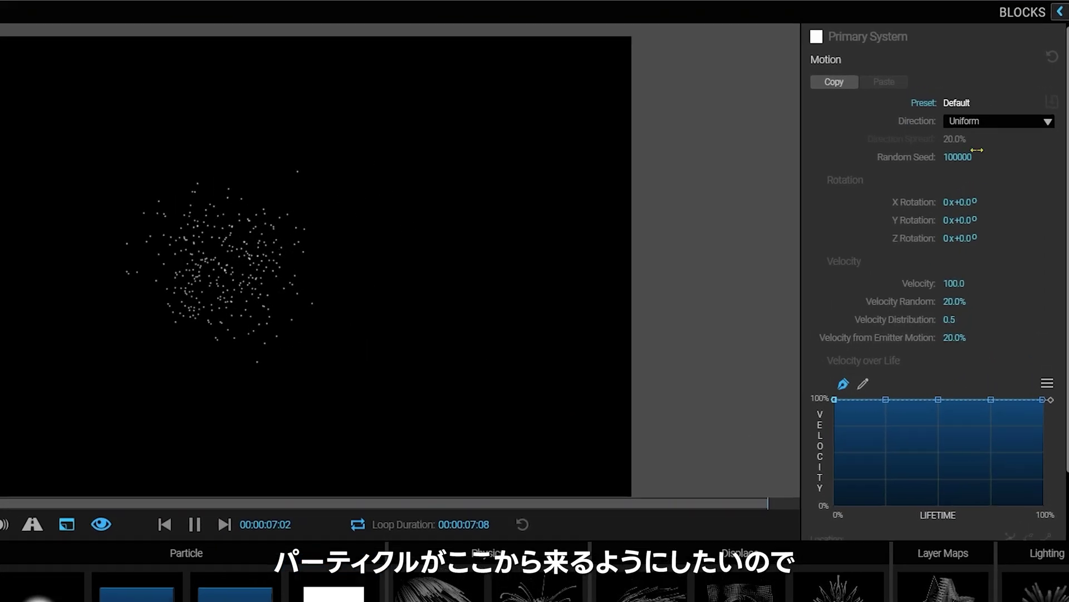
click(999, 108)
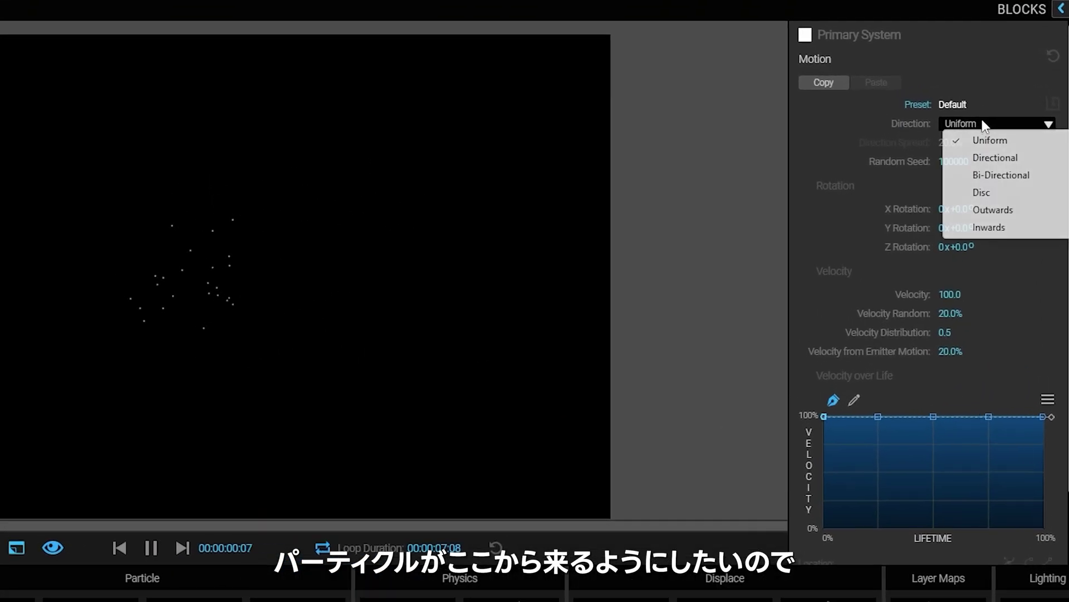
click(986, 158)
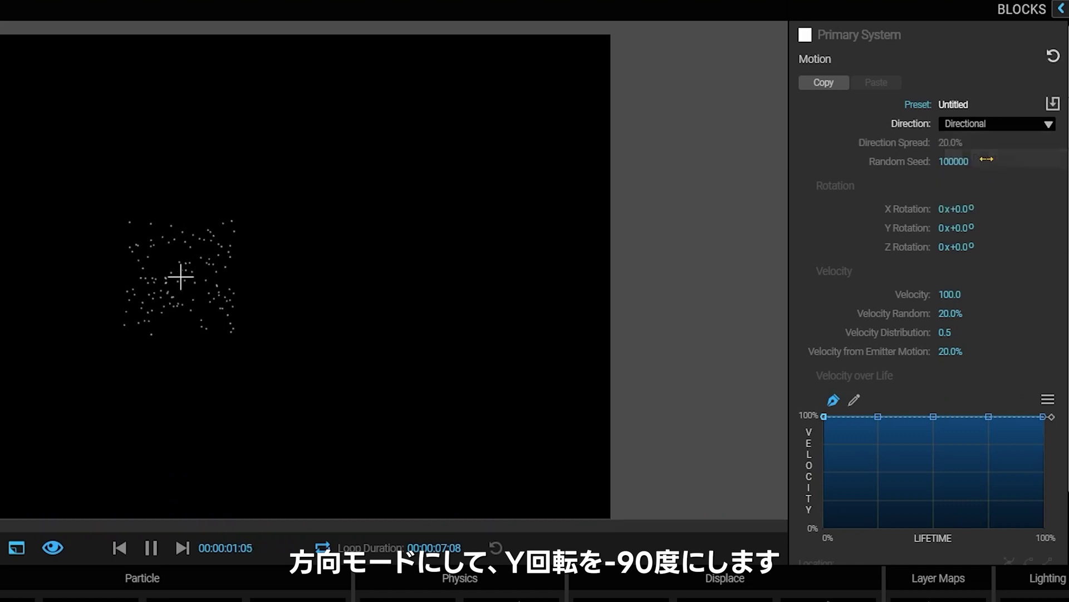
click(965, 228)
text(-90)
key(Return)
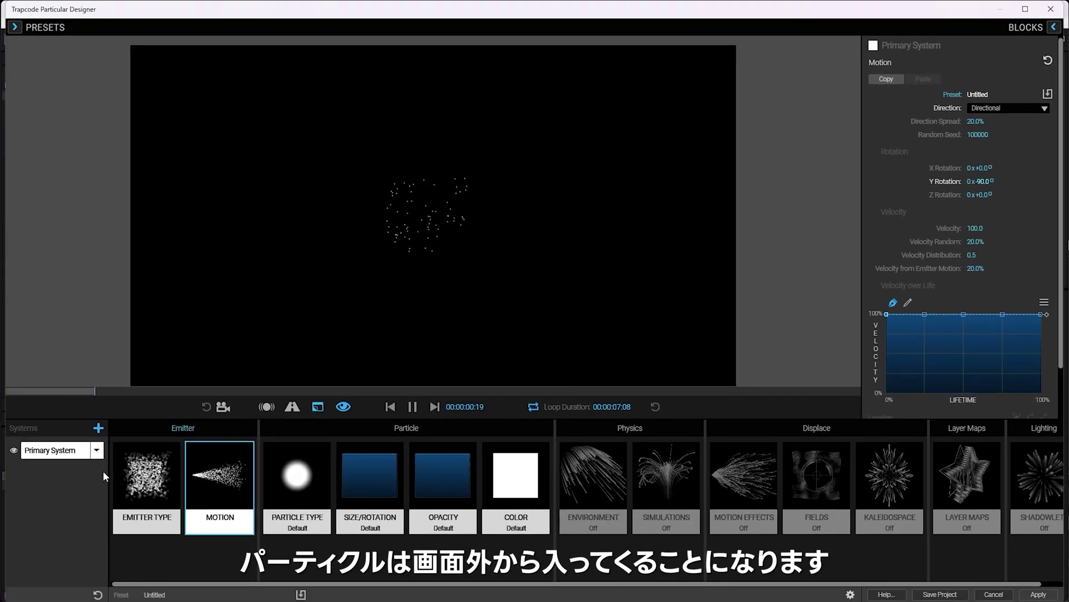
click(144, 476)
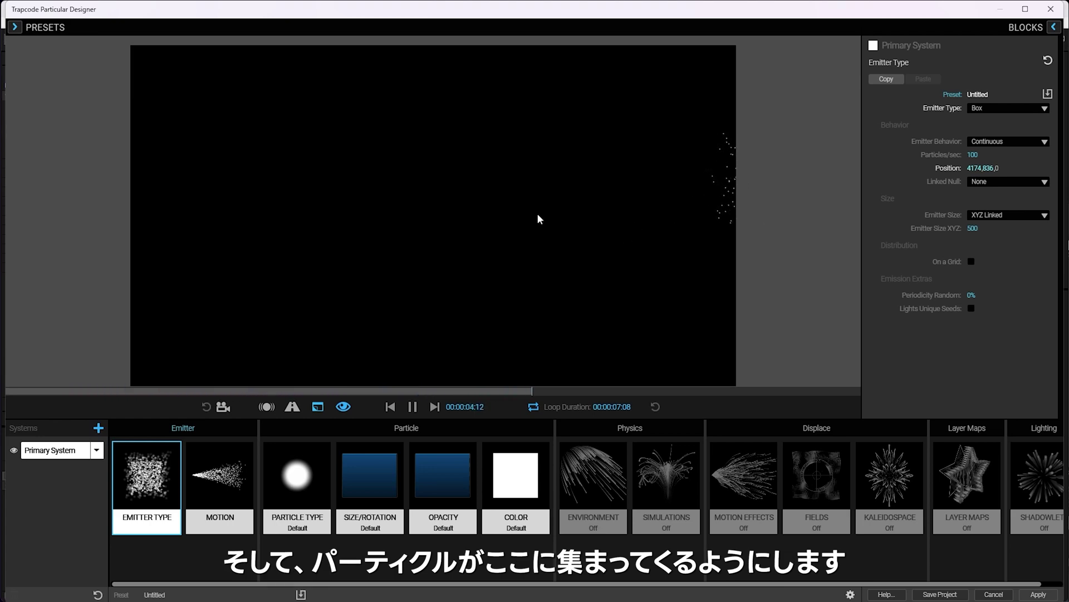
- Enable flocking with Target Attraction 20 and Range of View 4000
click(653, 467)
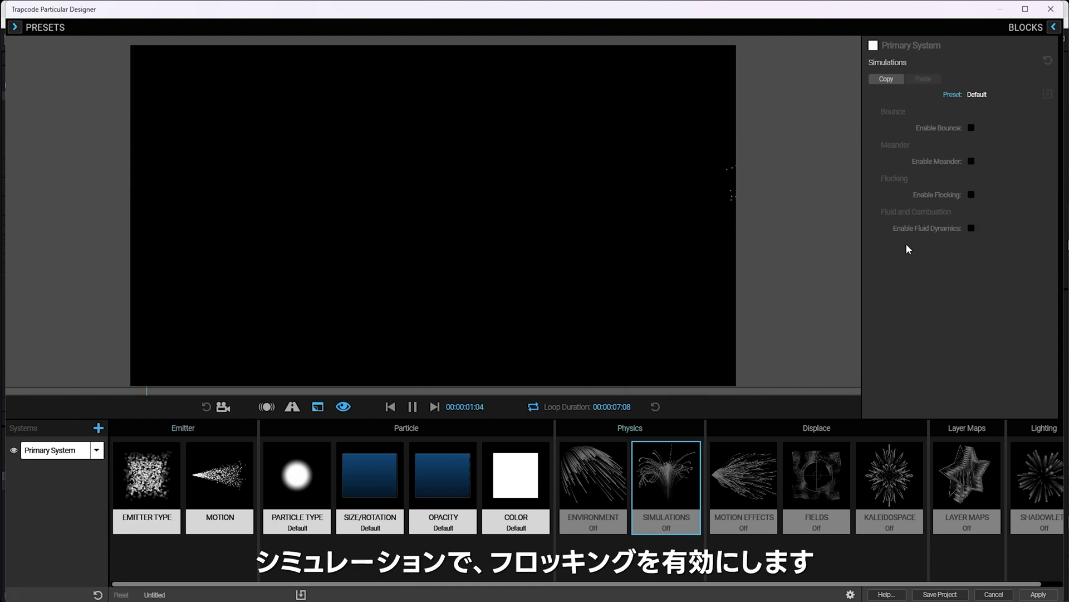
click(972, 195)
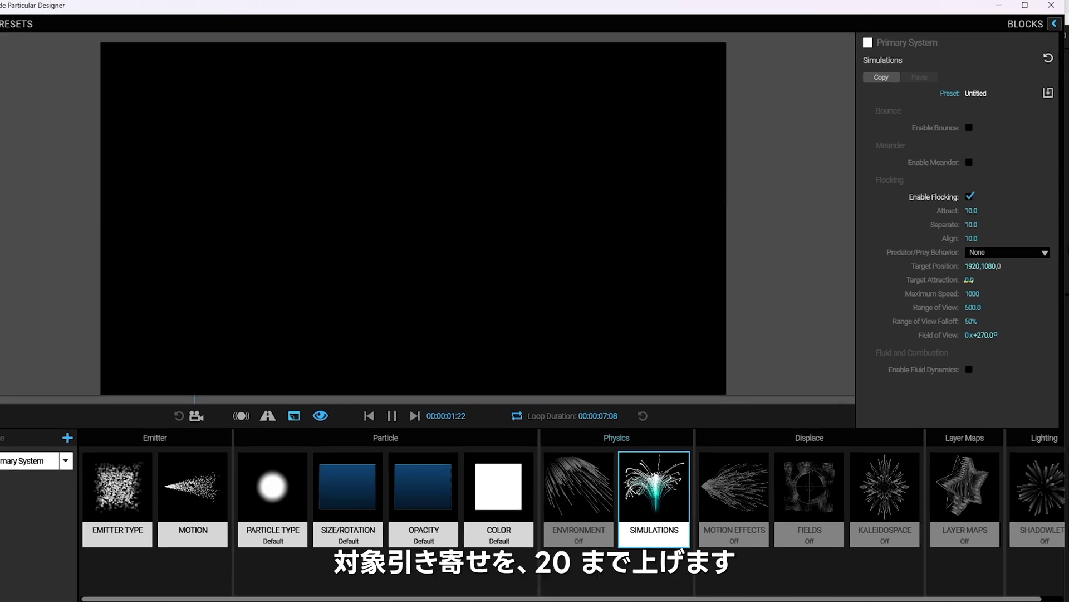
click(979, 276)
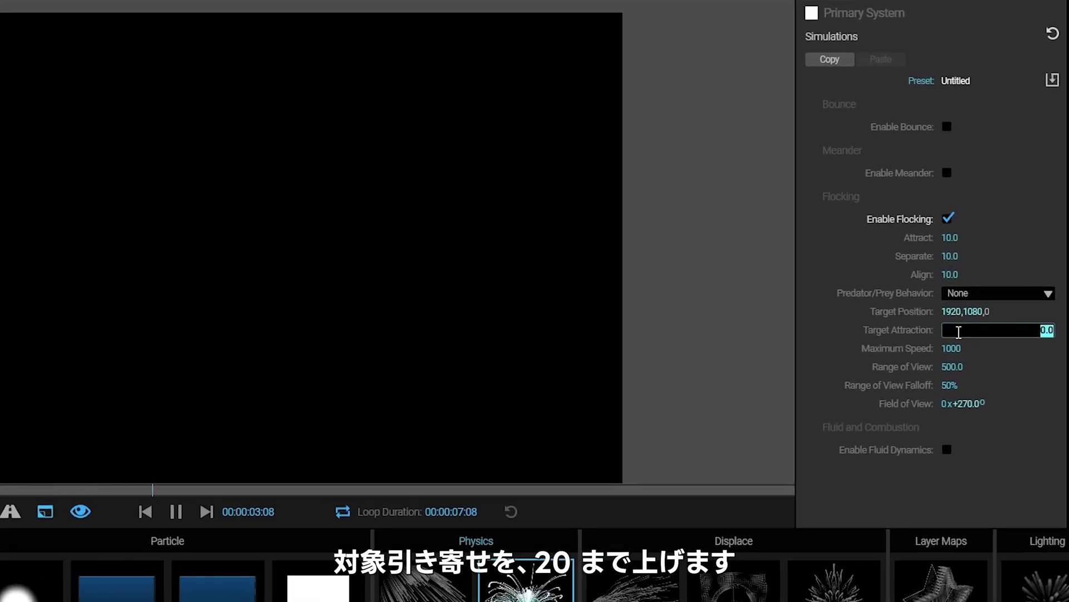
text(20)
key(Return)
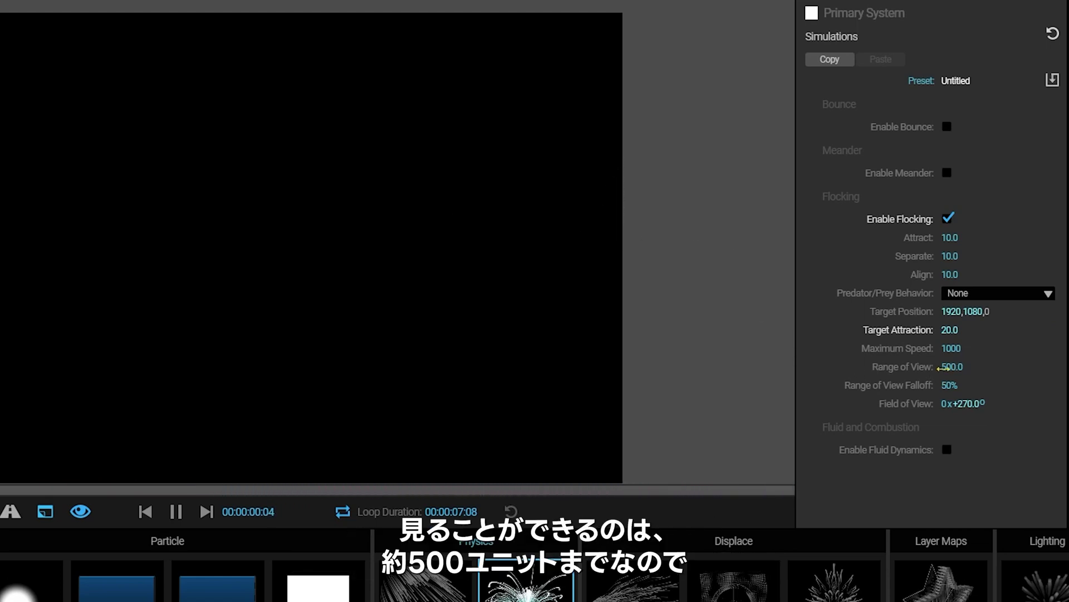
click(951, 367)
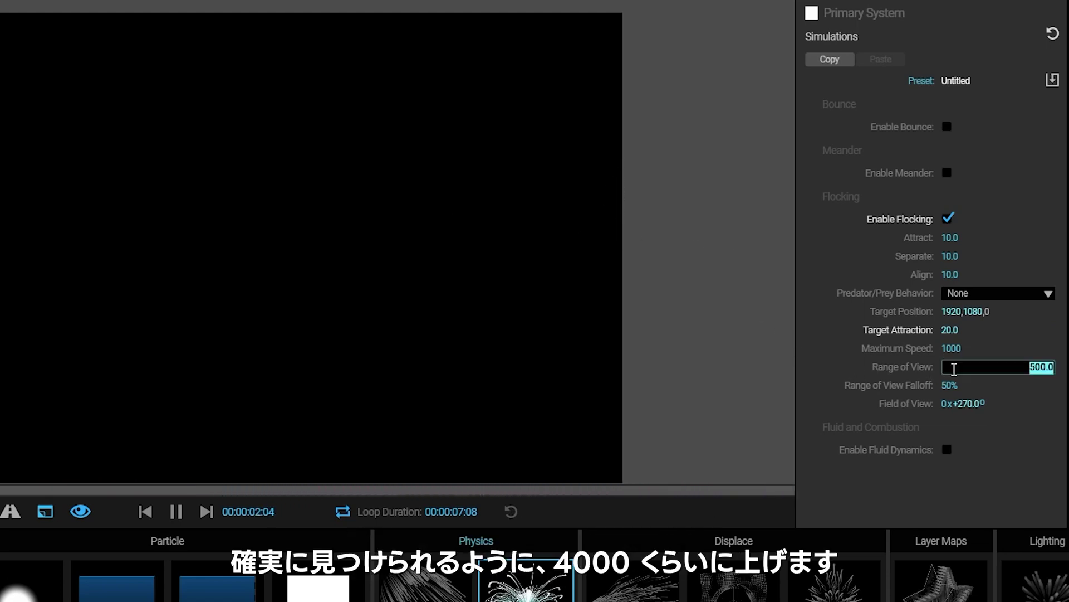
key(Return)
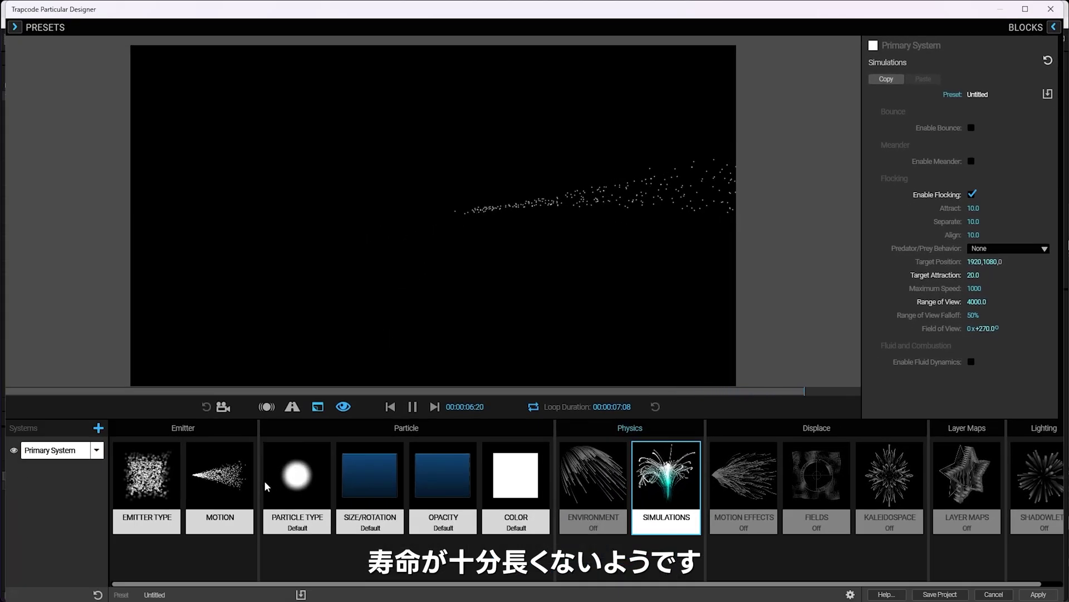
- Set particle Life to 5 seconds, after first trying 6
click(325, 480)
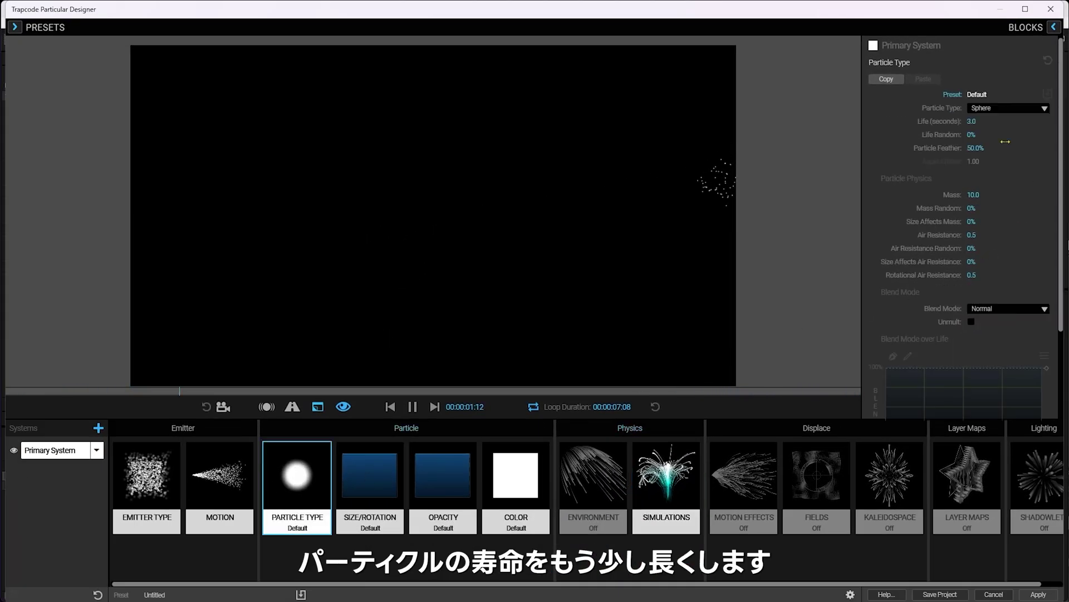
click(976, 122)
text(6)
key(Return)
click(975, 122)
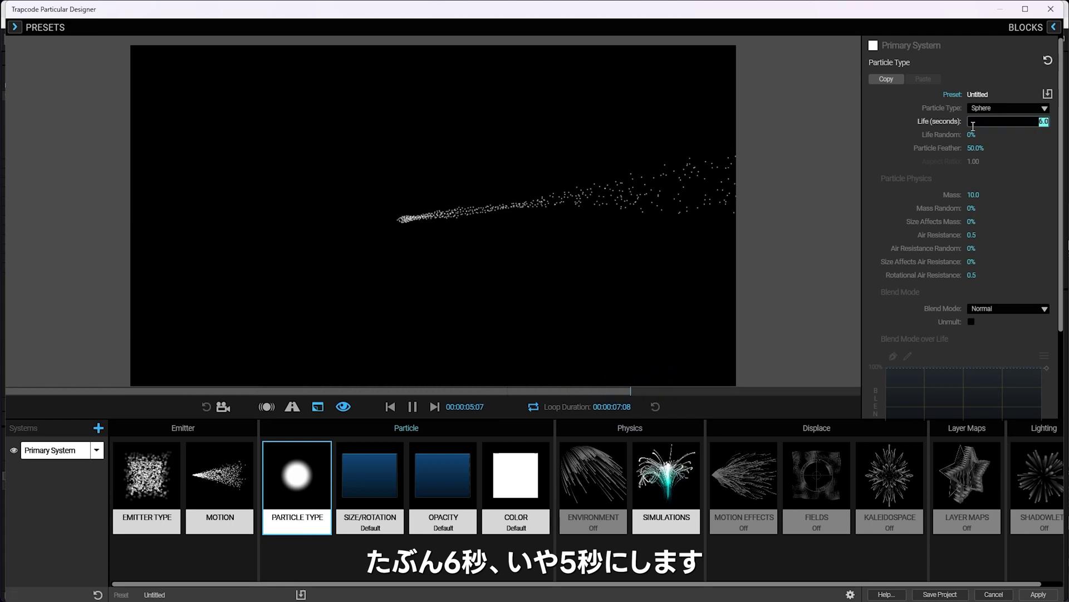
text(5)
key(Return)
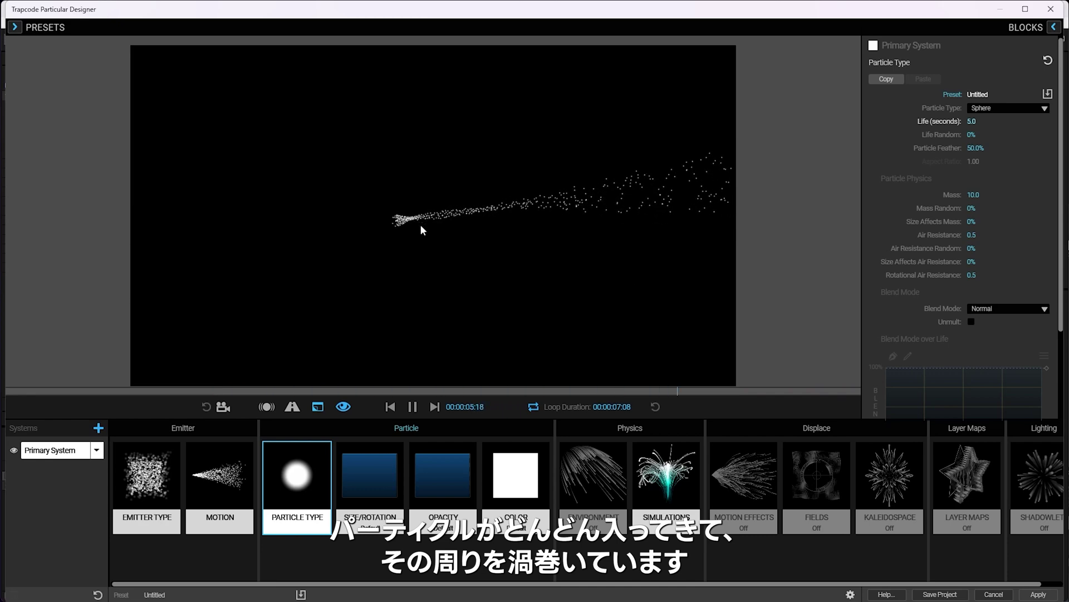
- Raise flocking Target Attraction to 50 and drag Target Position X right to 2640
click(681, 473)
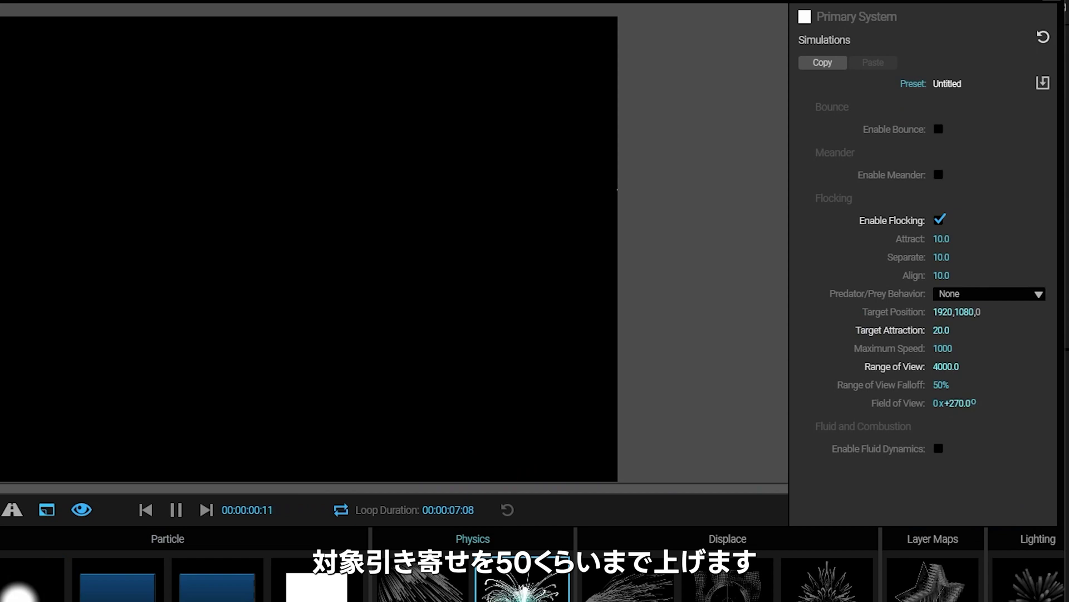
click(981, 277)
text(50)
key(Return)
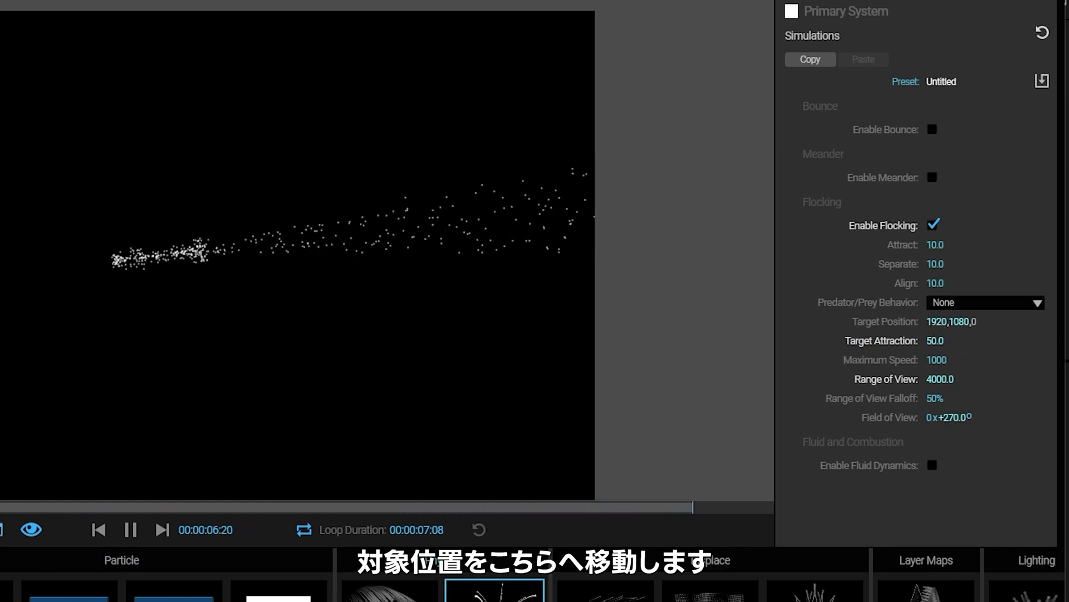
drag(936, 322, 980, 321)
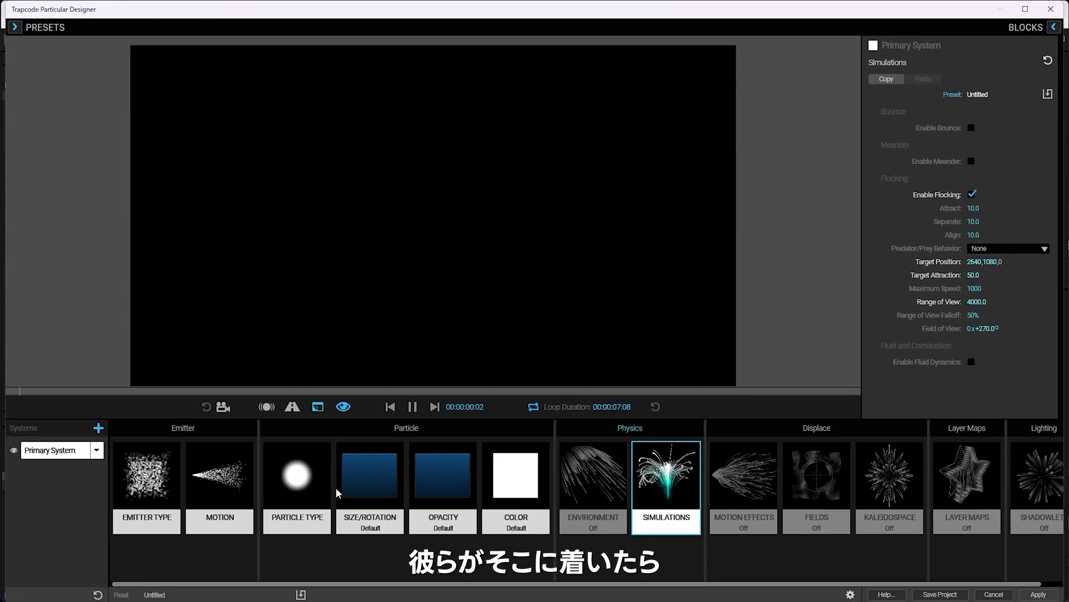
- Apply the Smooth category's Offset Slope preset to the Size over Life curve
click(364, 492)
click(883, 309)
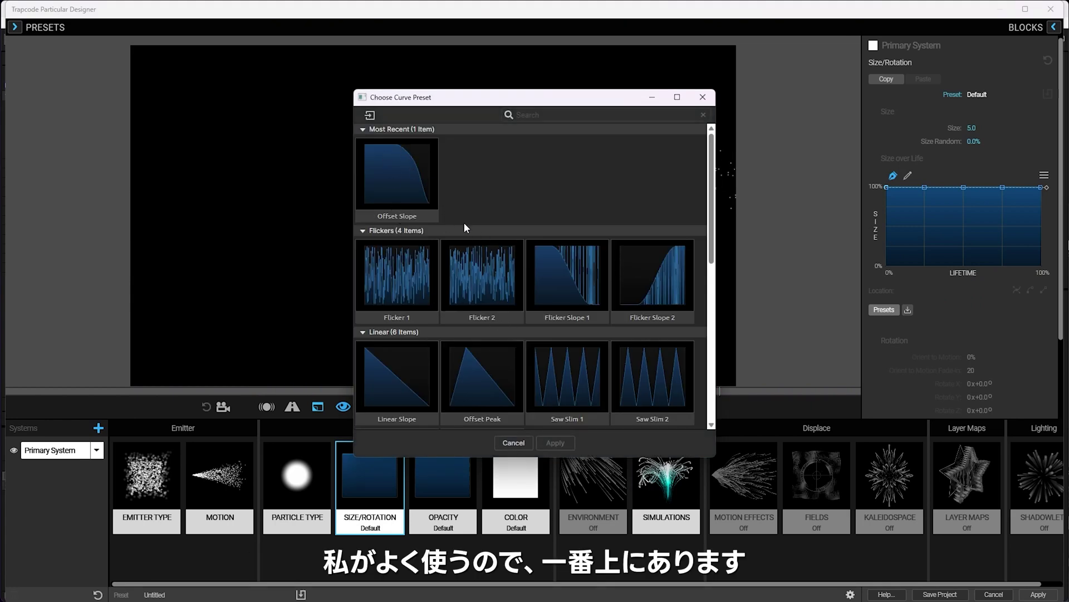
scroll(464, 227, down, 5)
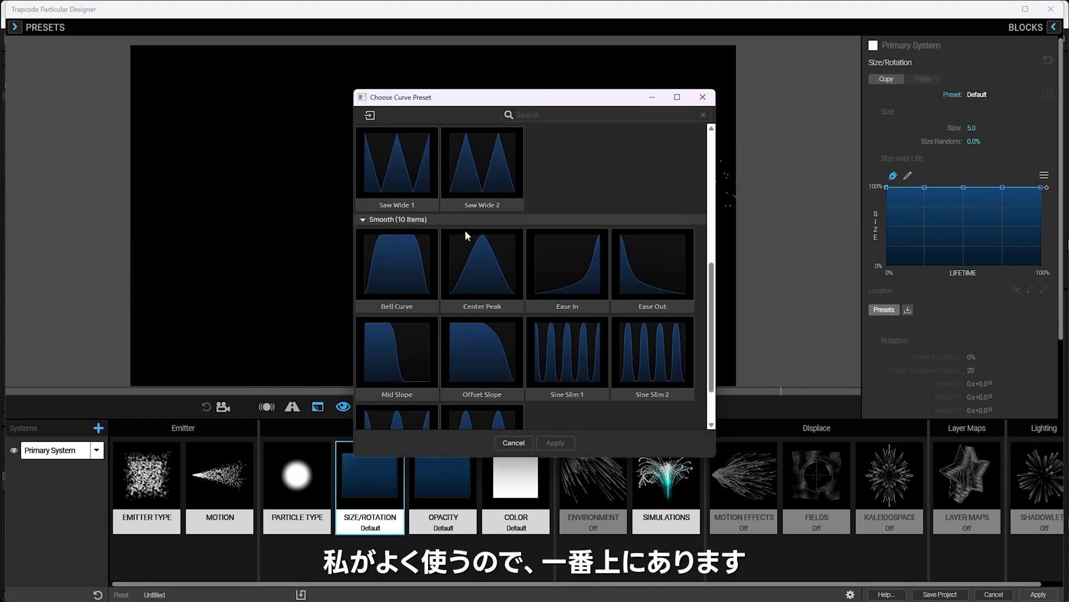
click(488, 343)
click(562, 443)
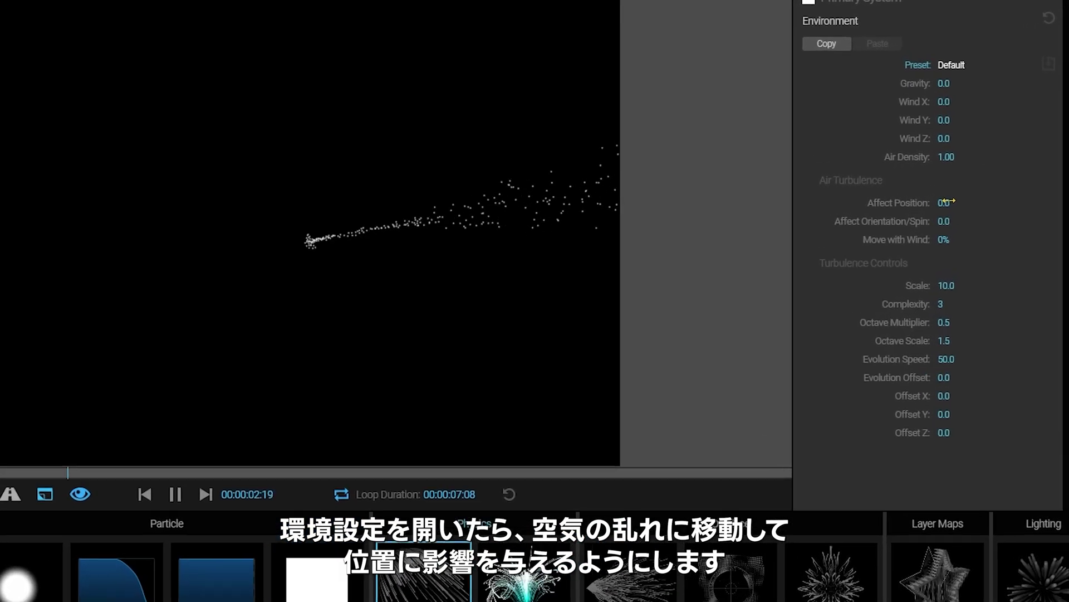
- Set Air Turbulence Affect Position to 200 and drag Wind Y to about -226
click(975, 195)
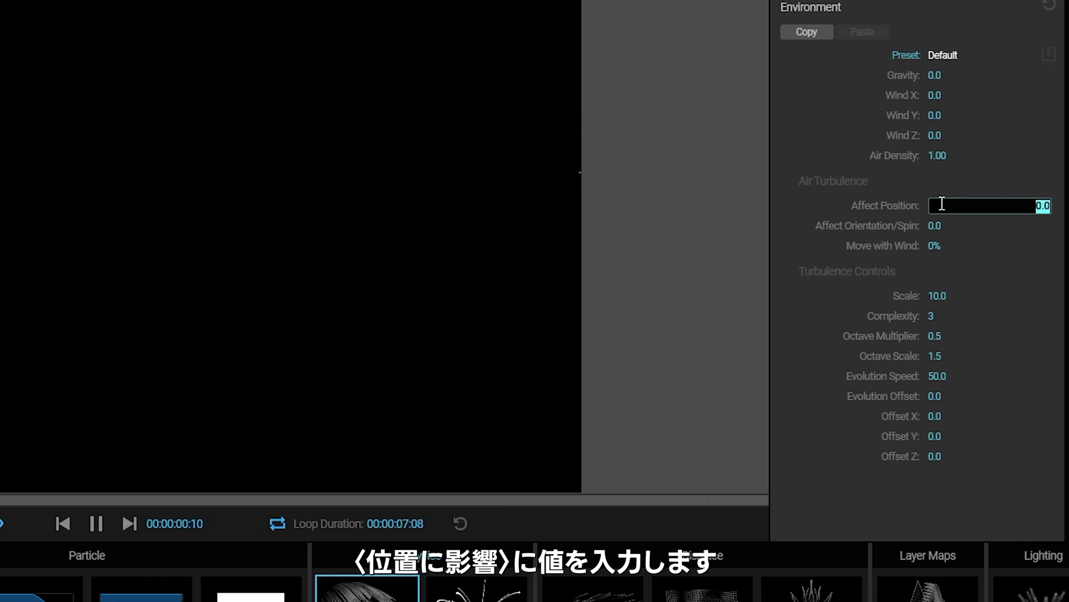
text(100)
key(Return)
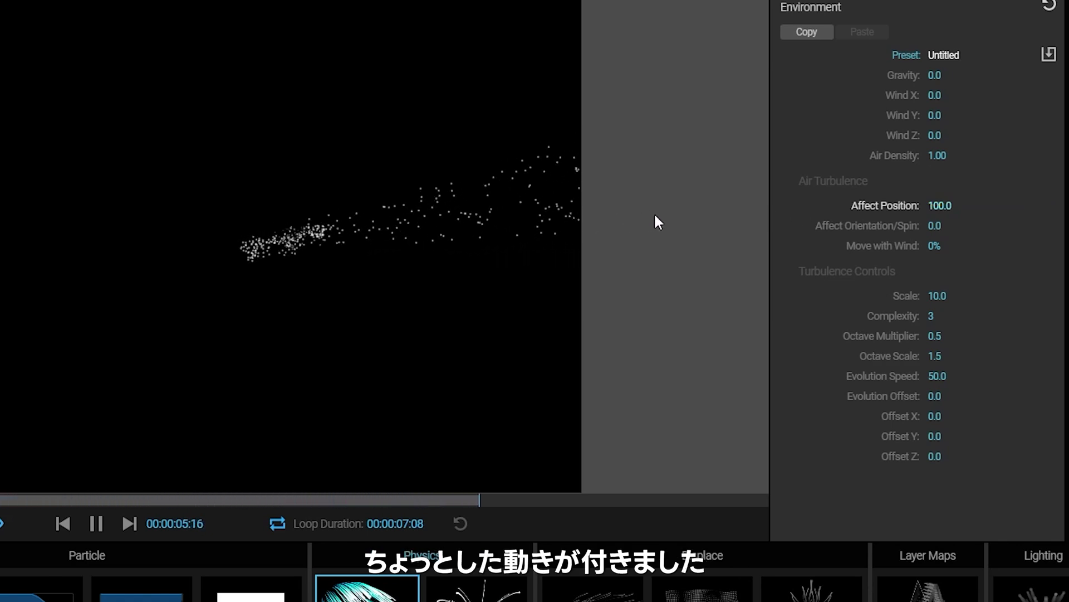
click(950, 205)
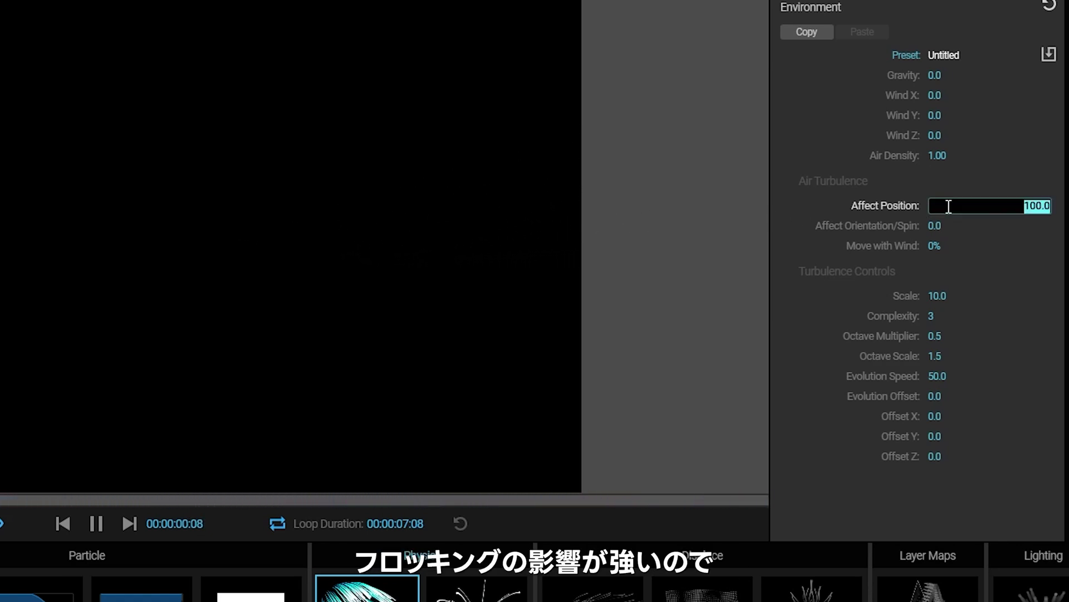
text(200)
key(Return)
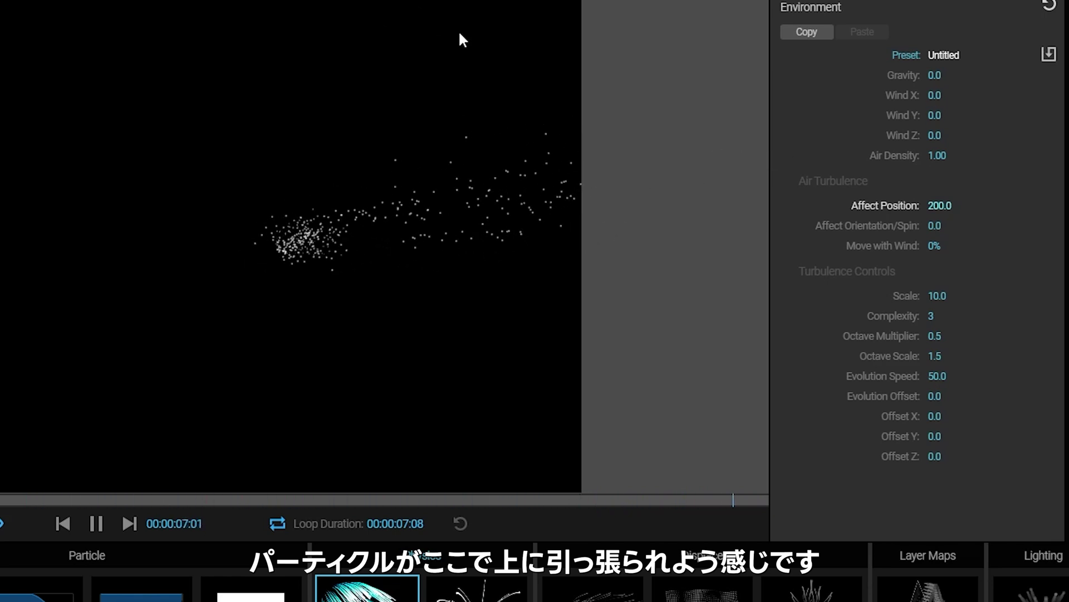
drag(935, 115, 864, 114)
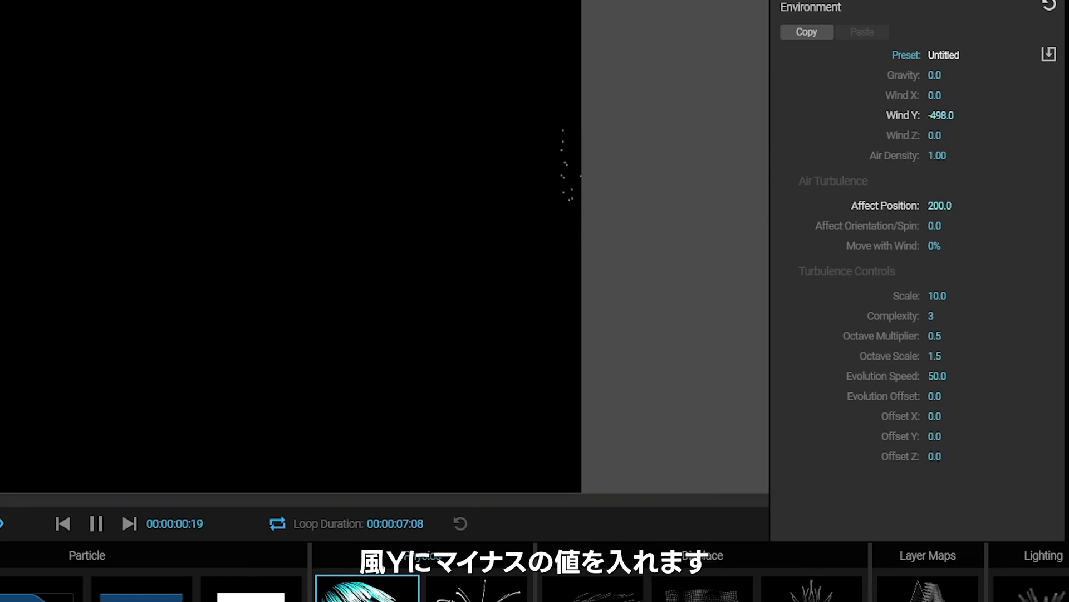
drag(942, 115, 932, 114)
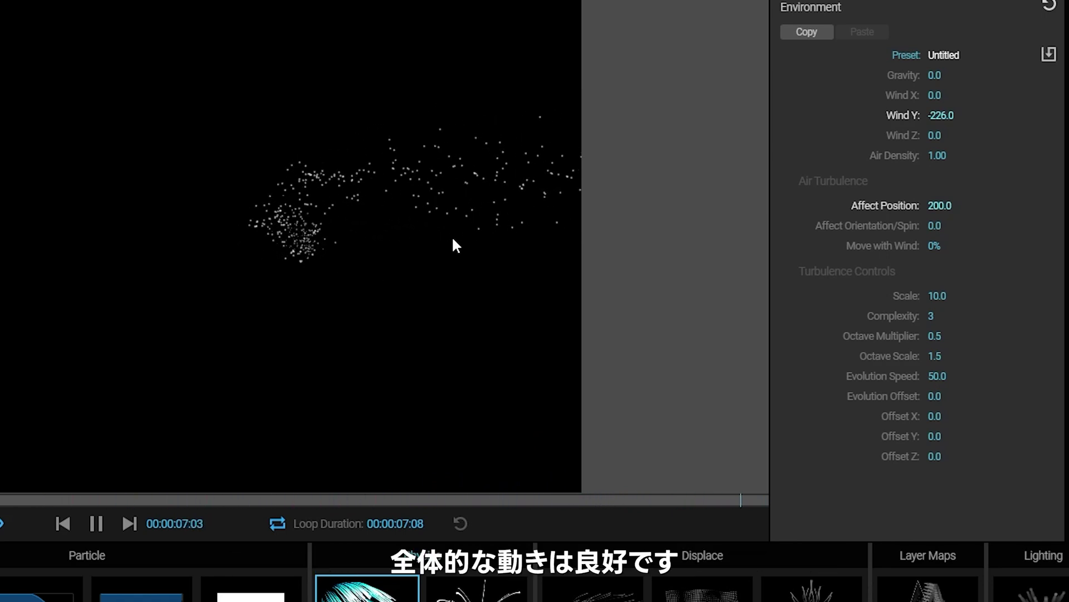
- Set the turbulence Scale to 8, re-entering it after dragging Affect Position
click(946, 298)
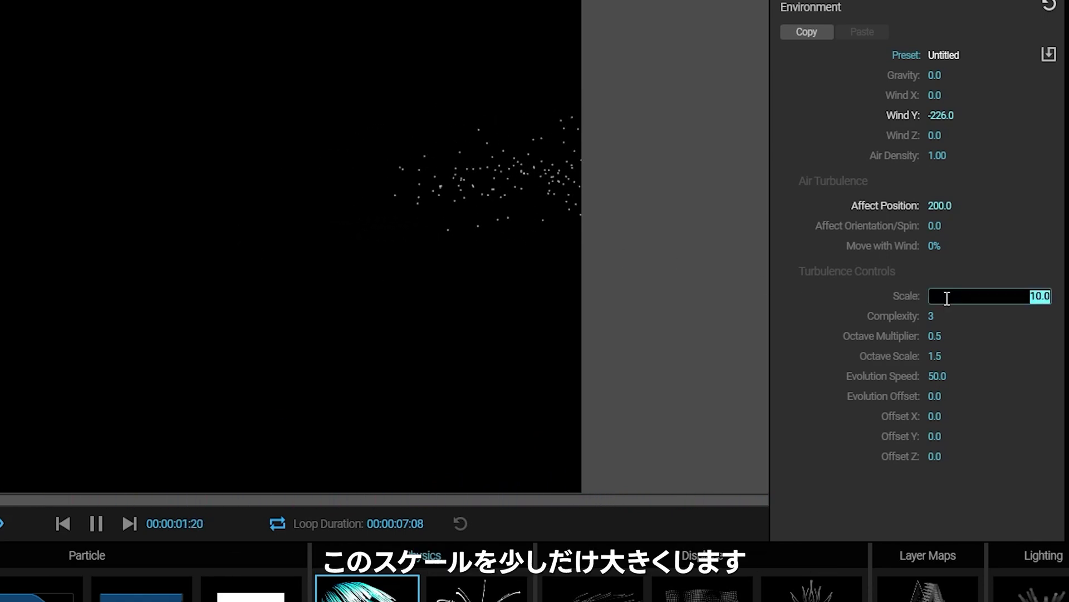
text(8)
key(Return)
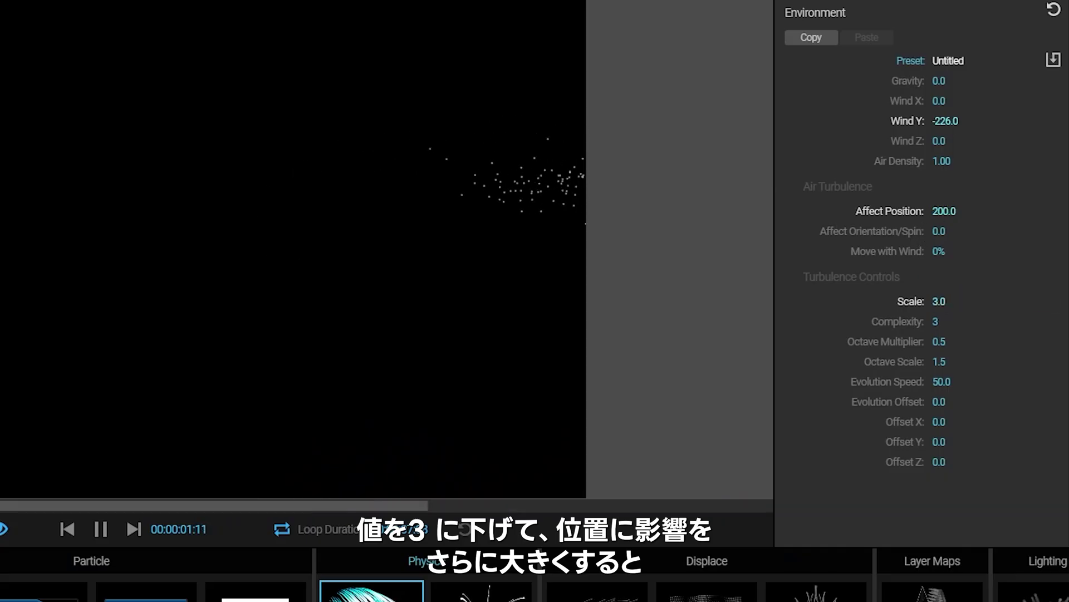
drag(944, 211, 980, 211)
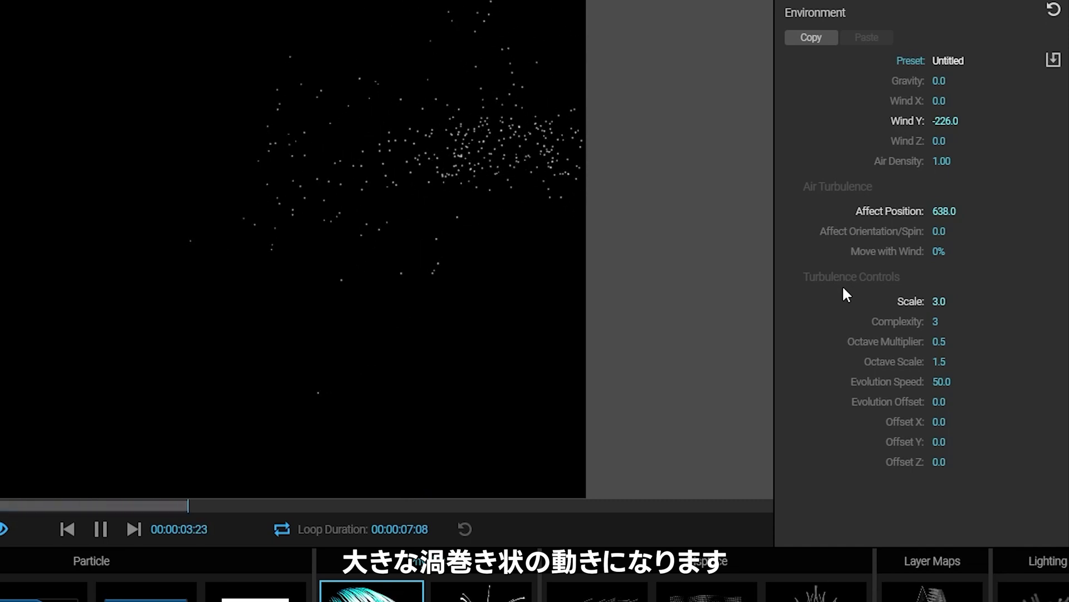
click(950, 302)
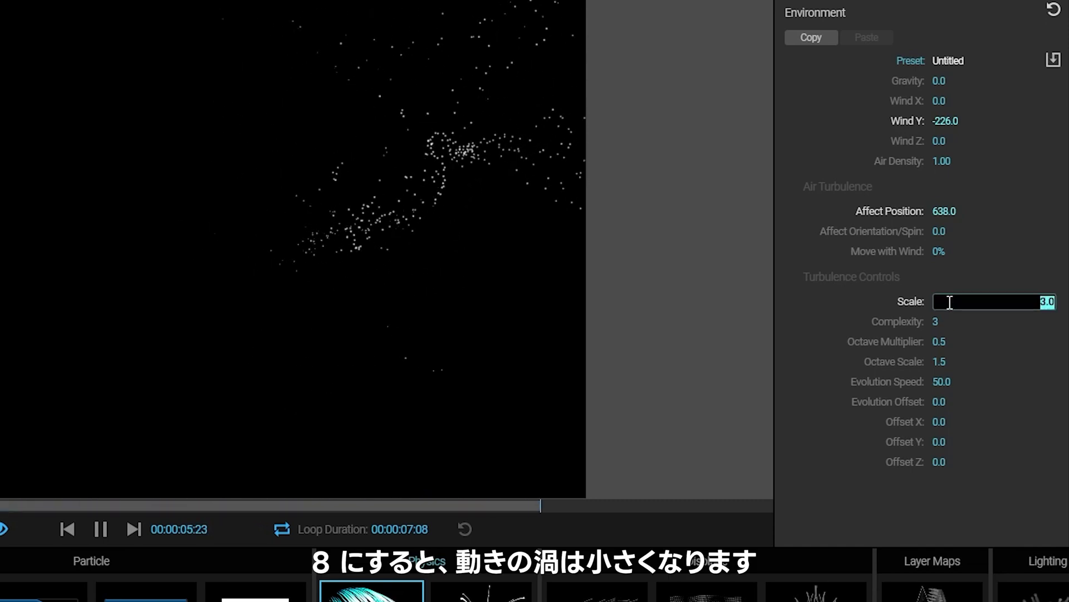
text(8)
key(Return)
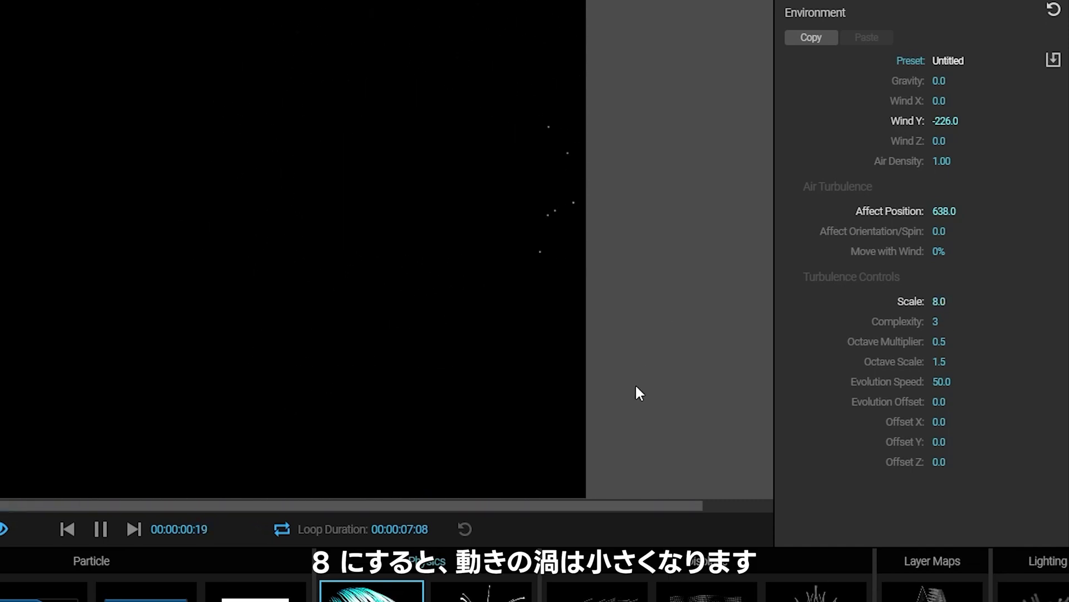
- Bring Air Turbulence Affect Position back down to 200
click(945, 211)
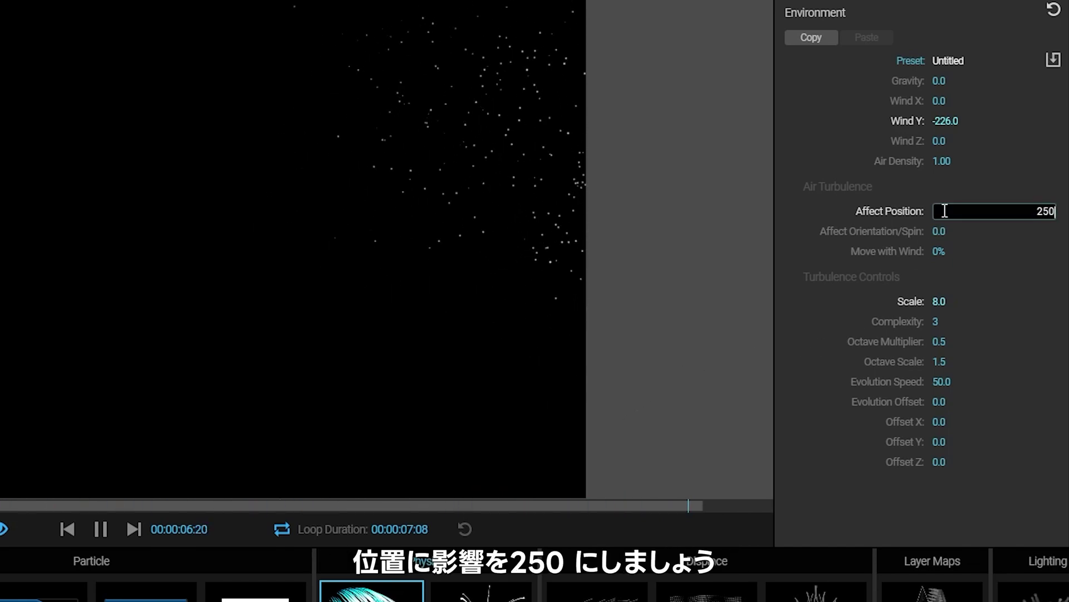
key(Return)
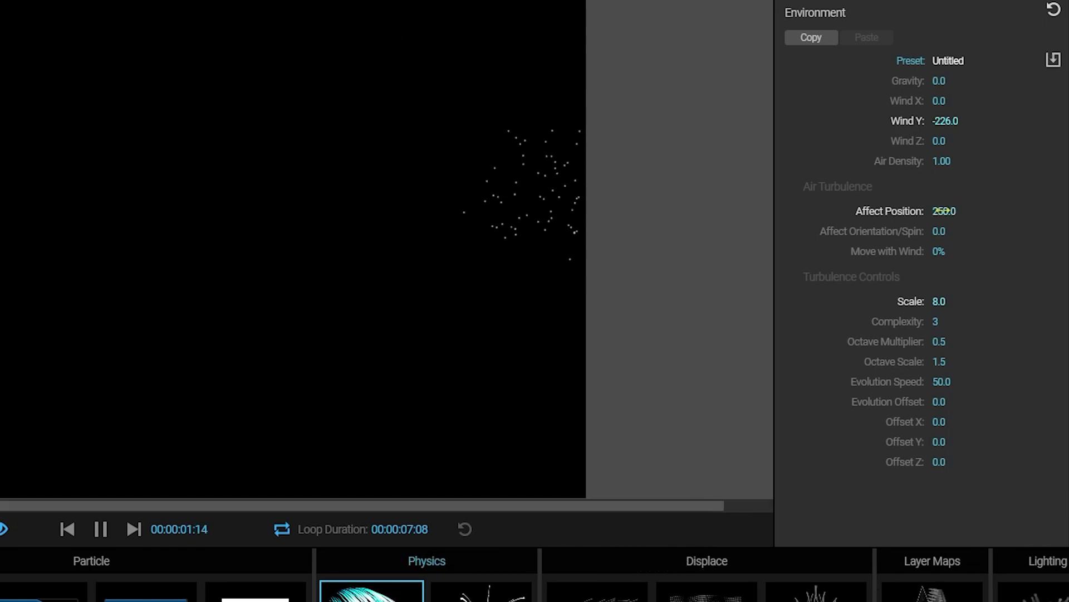
click(945, 211)
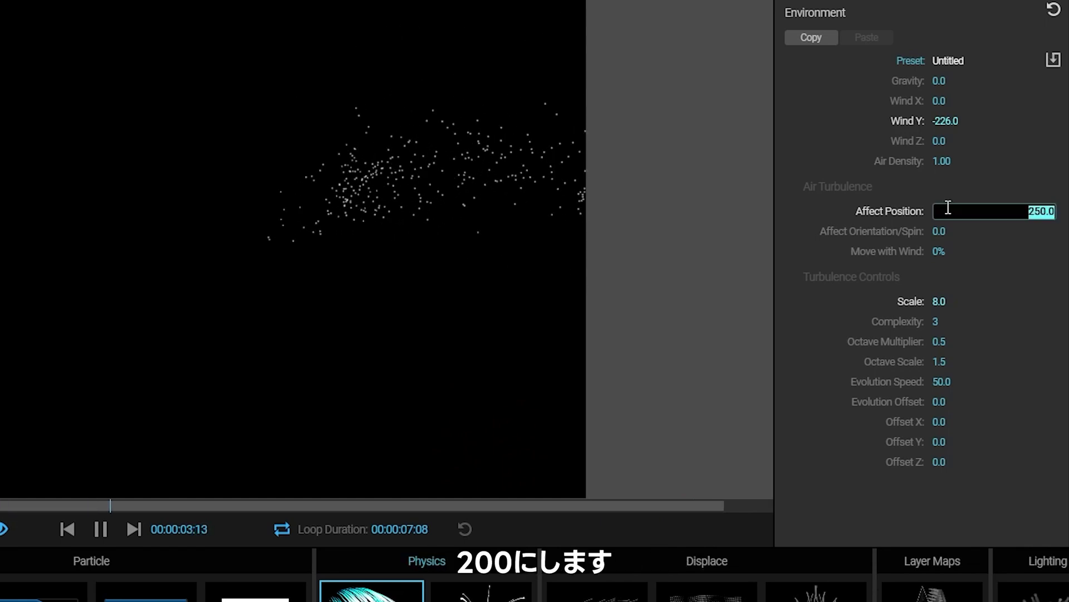
text(200)
key(Return)
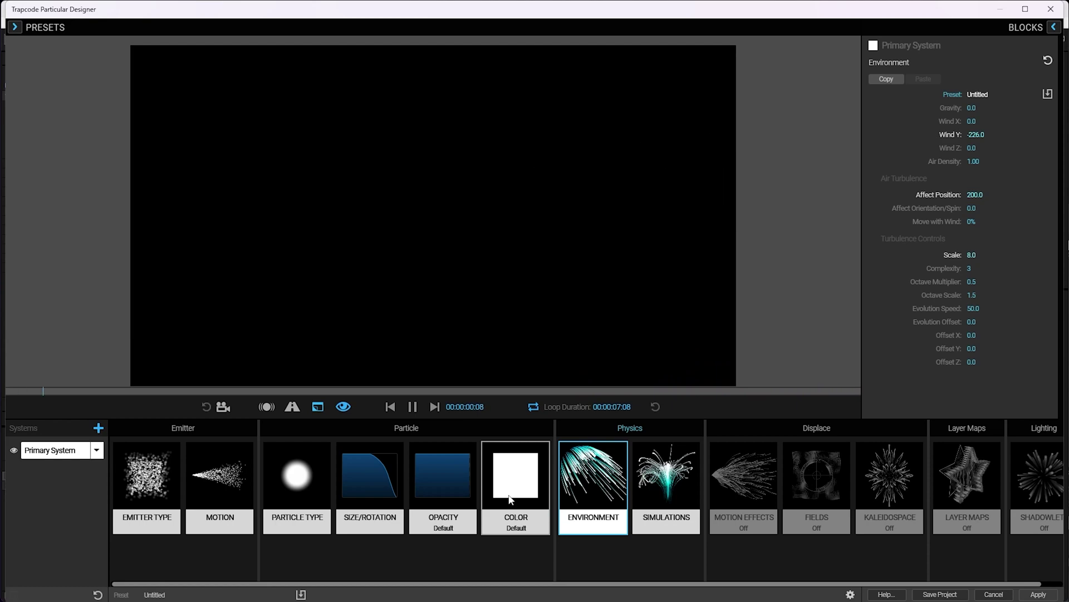
- Set particle colour mode to Random from Gradient
click(510, 499)
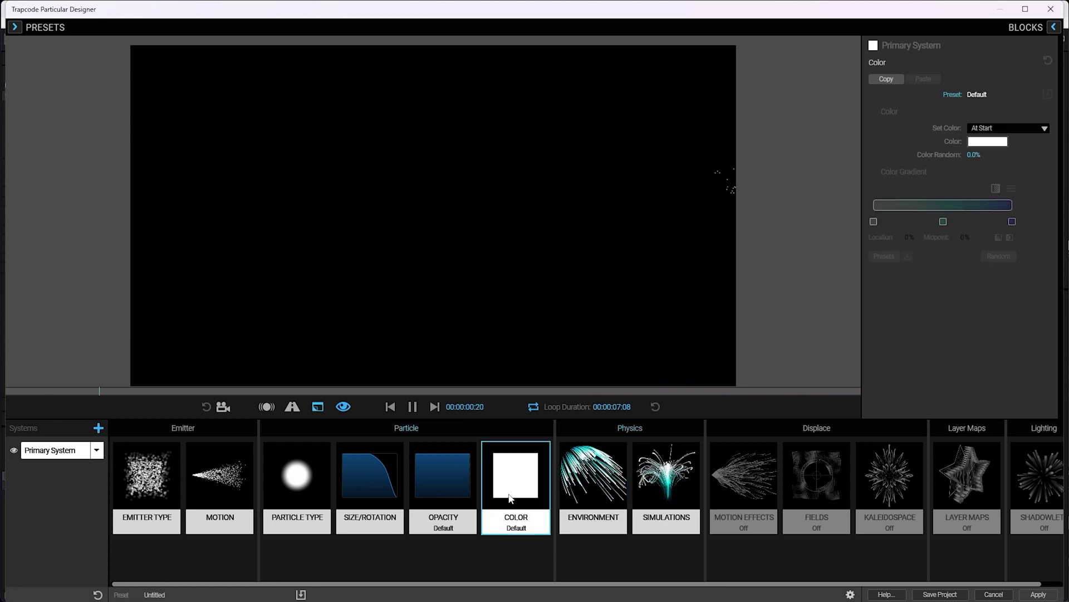
click(994, 132)
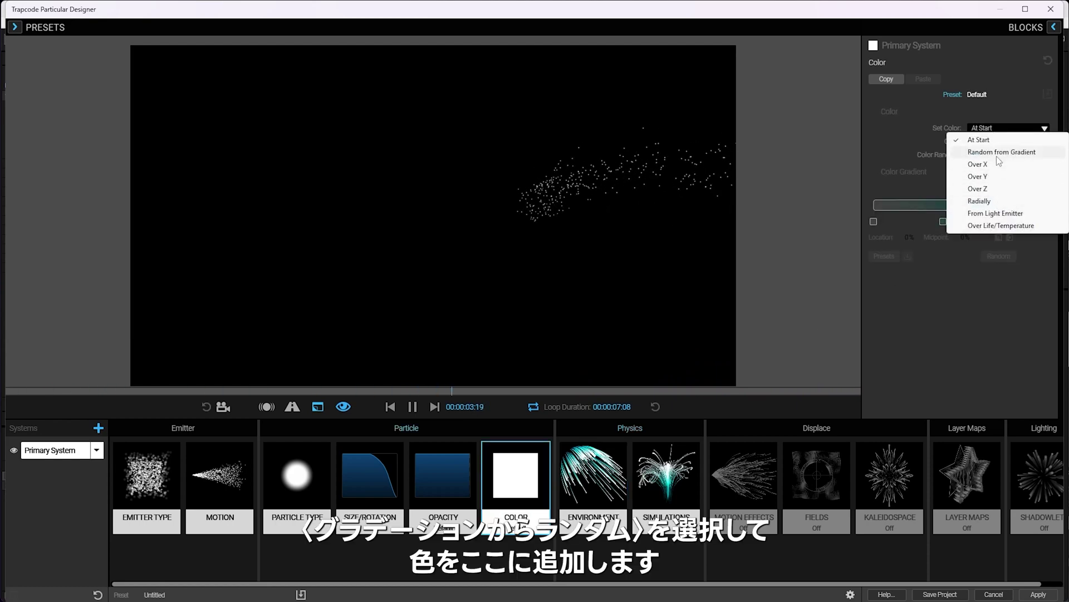
click(997, 153)
- Recolour the gradient's left stop a soft pink
double_click(874, 222)
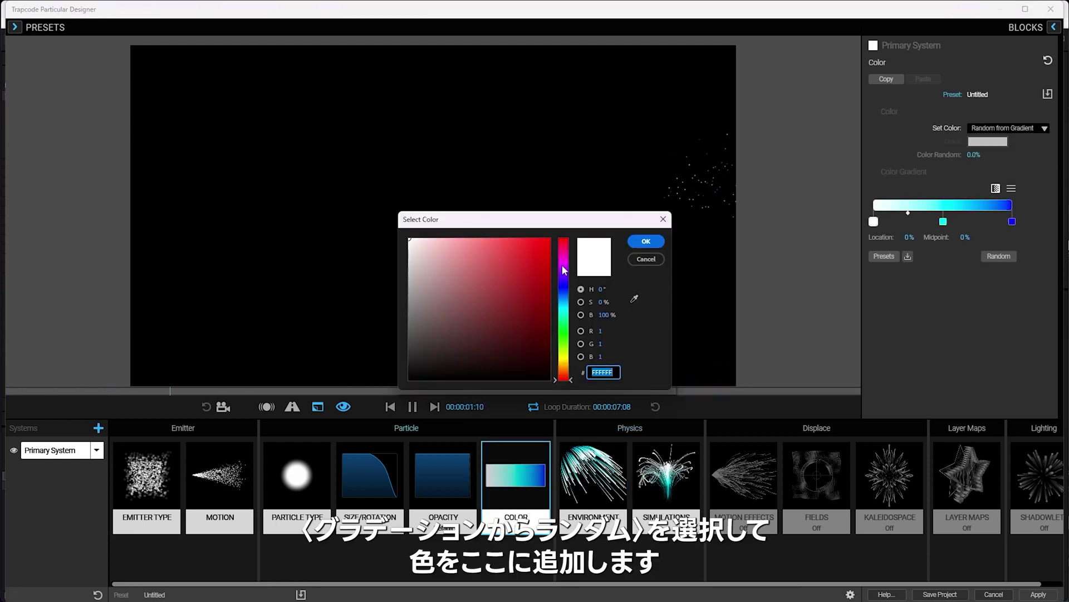
click(536, 259)
click(567, 256)
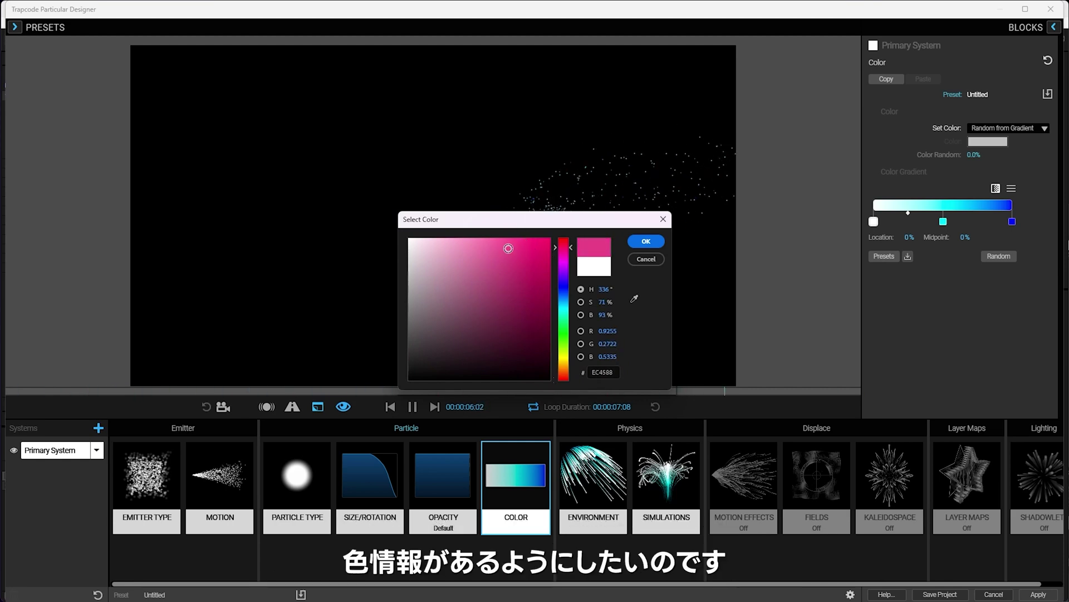
drag(491, 249, 482, 242)
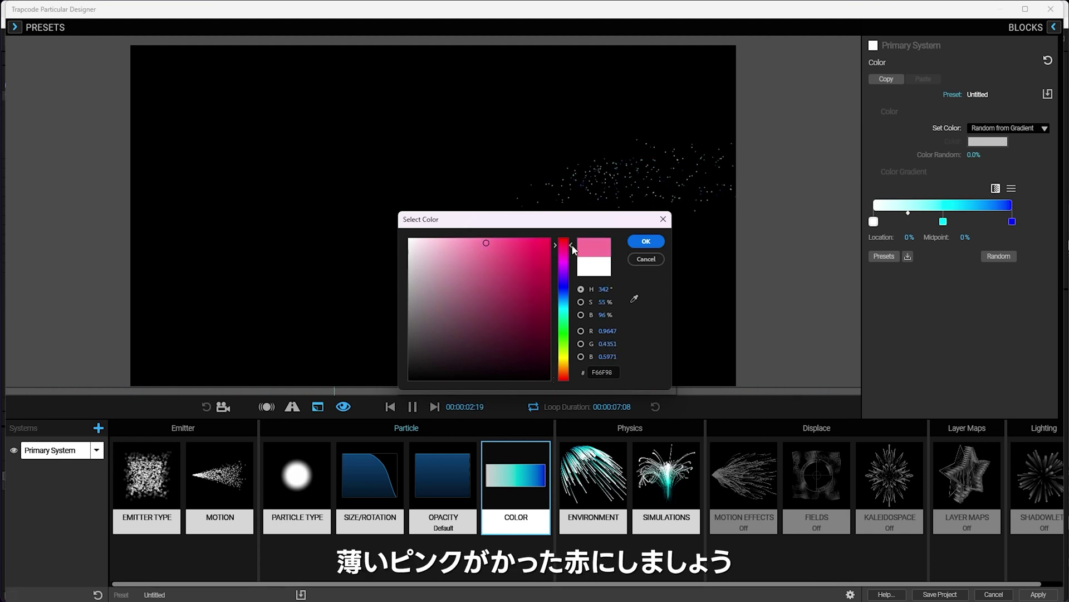
click(630, 244)
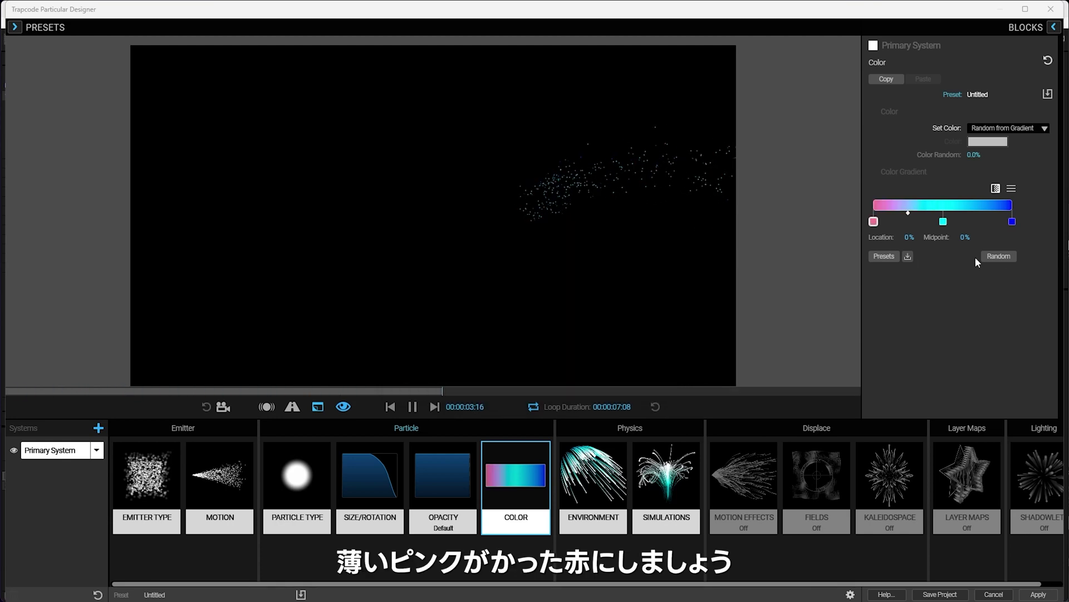
- Delete the cyan middle stop and make the right stop pale orange
click(943, 221)
key(Delete)
double_click(1014, 222)
click(565, 360)
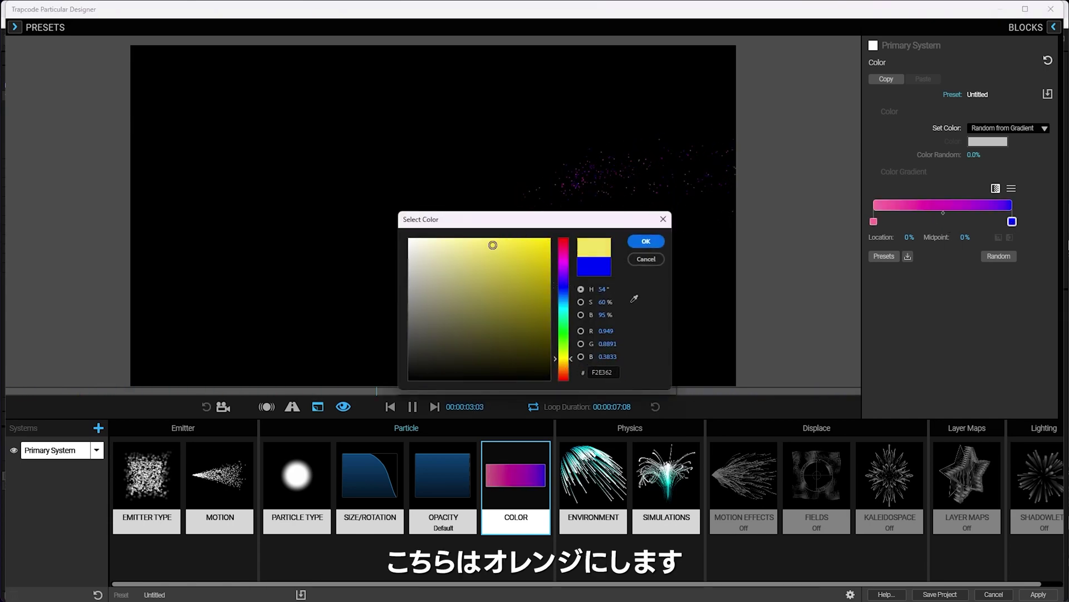
drag(491, 243, 489, 244)
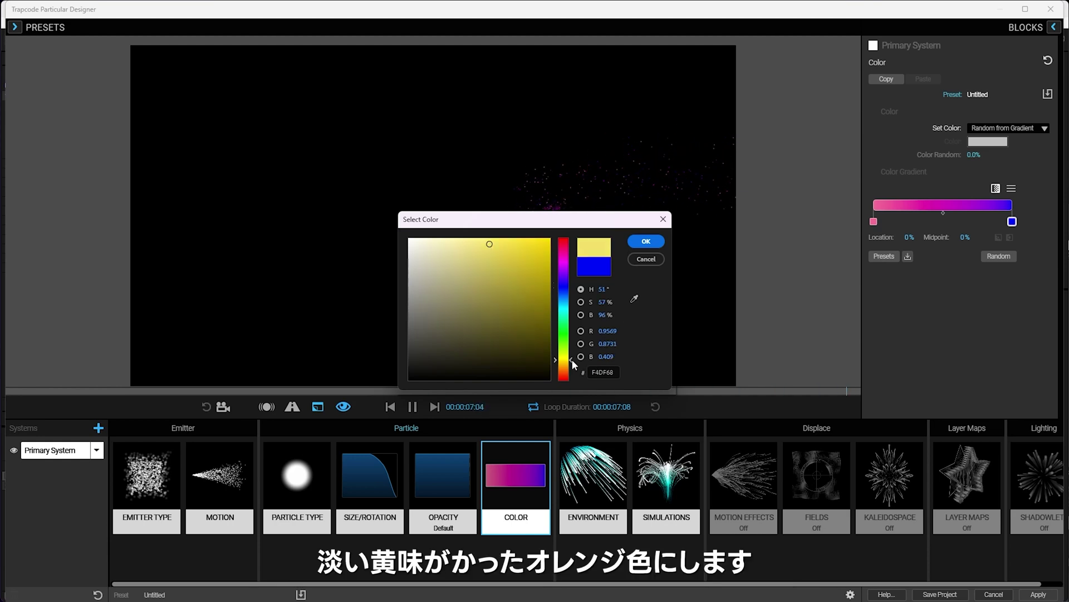
drag(572, 359, 573, 360)
click(641, 242)
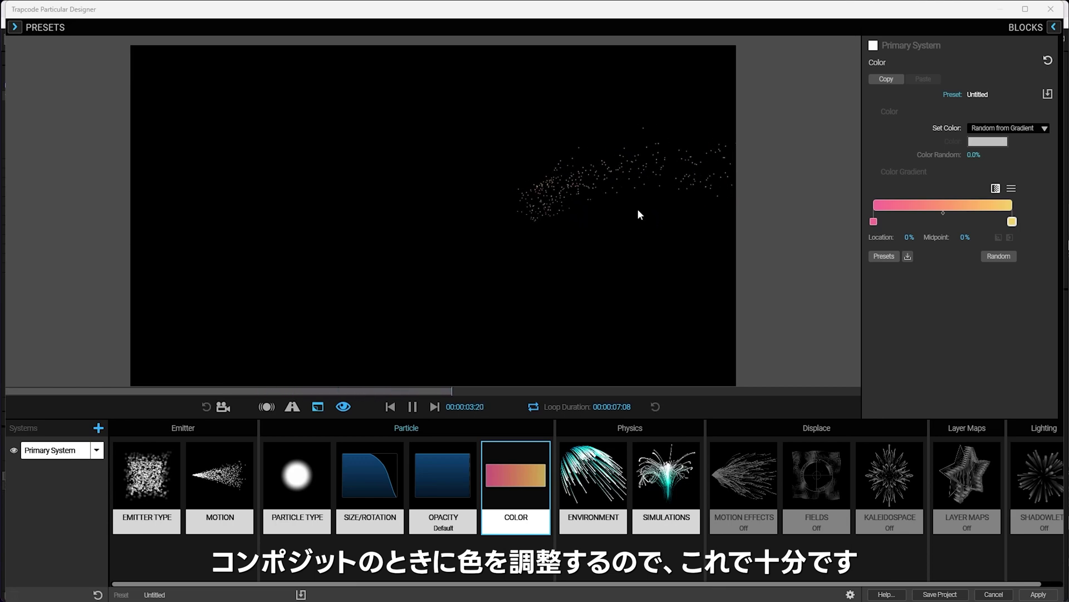
- Change the particle Blend Mode from Normal to Screen
click(314, 476)
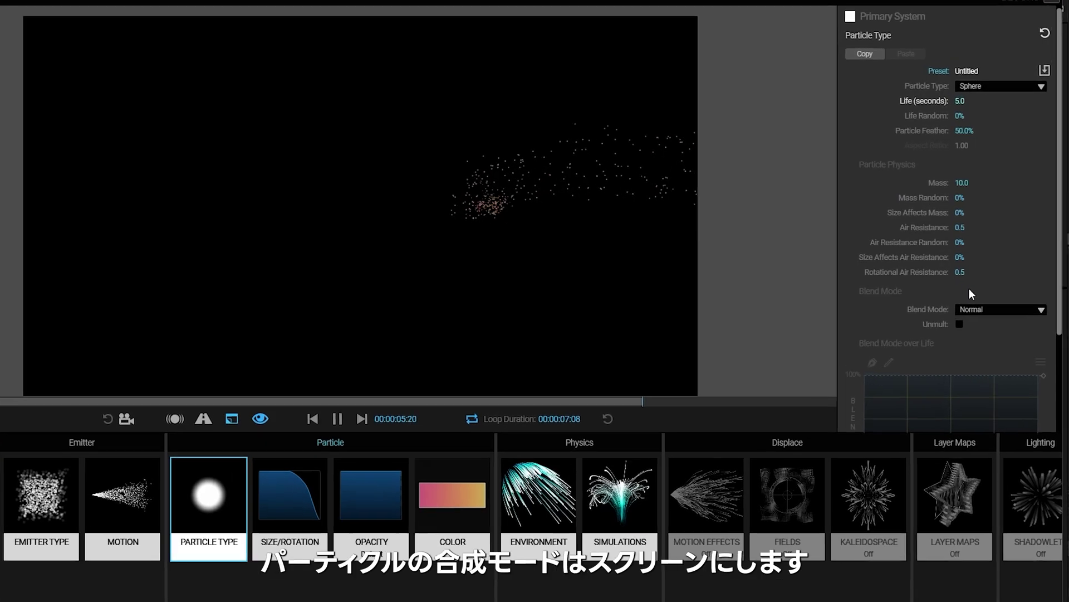
click(1008, 308)
click(993, 344)
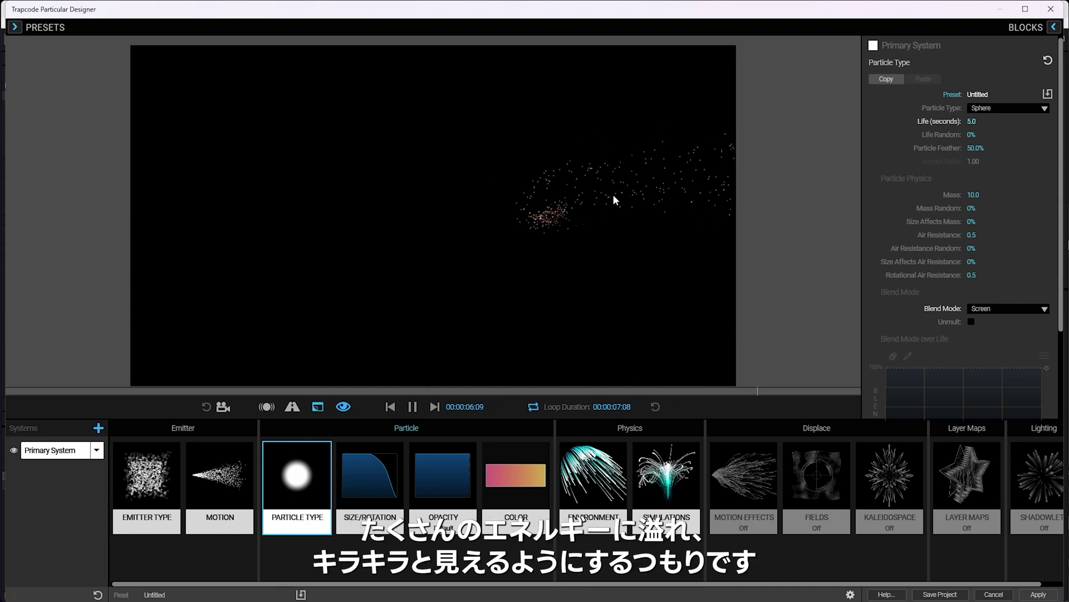
- Add a second particle system, System 2, and open its Particle Type settings
click(98, 429)
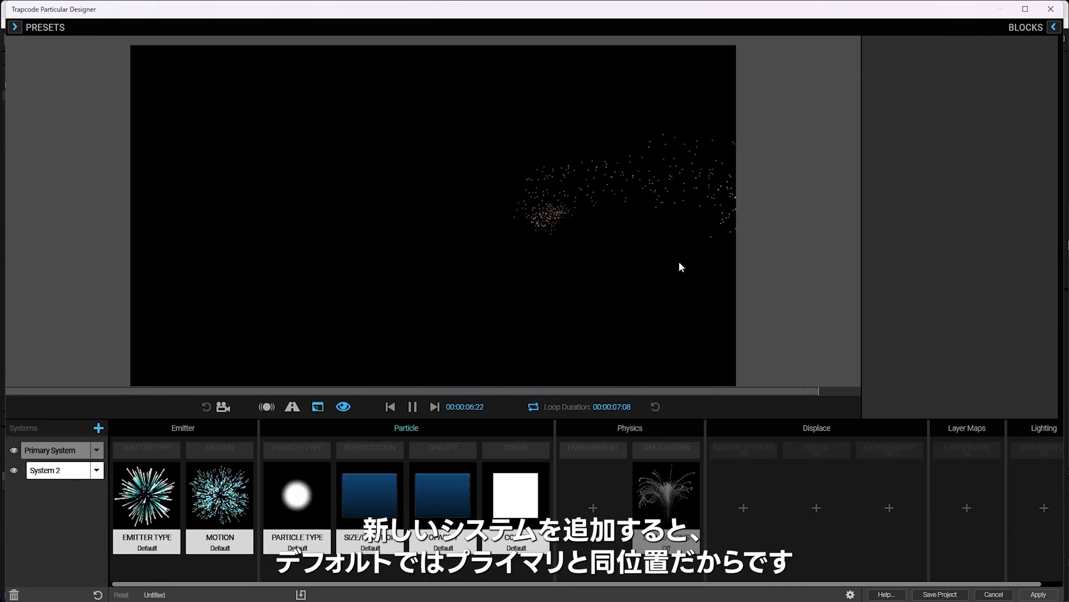
click(168, 509)
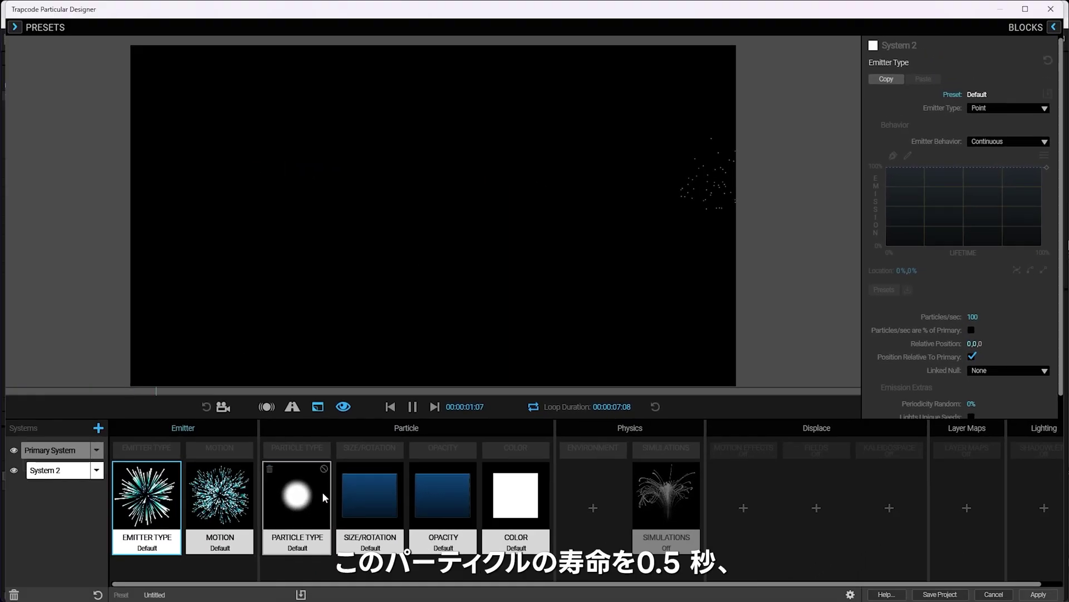
click(298, 501)
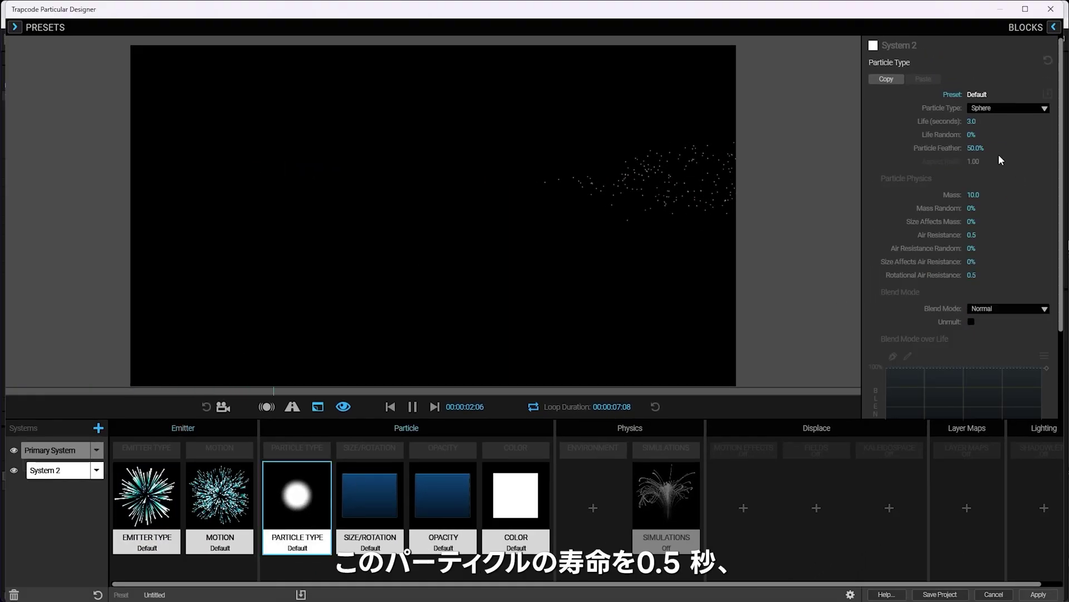
- Set System 2's particle Life to 0.2 seconds and Life Random to 50%
click(979, 122)
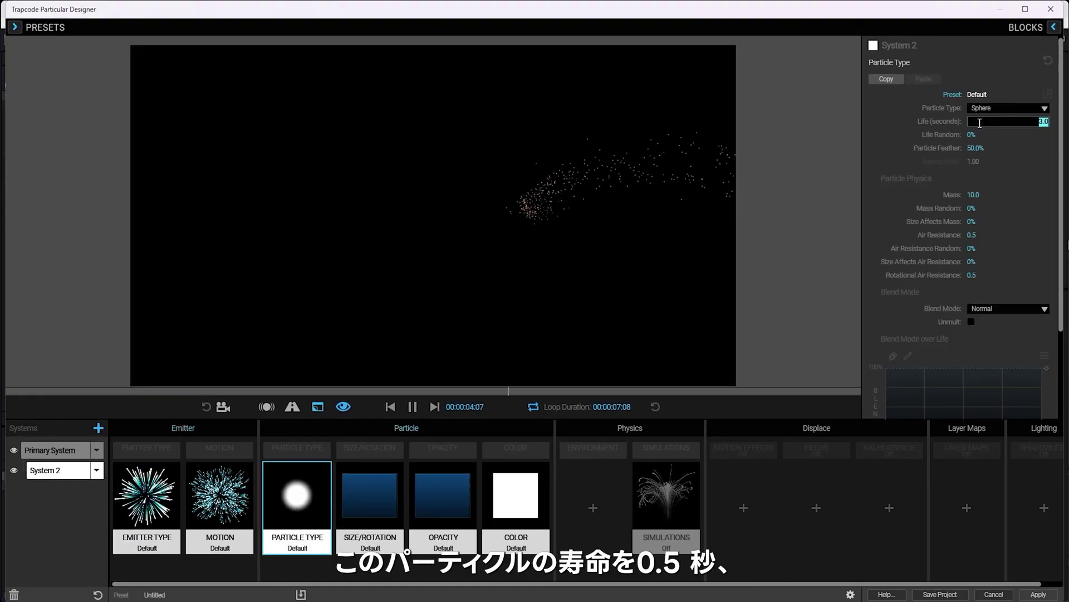
key(Return)
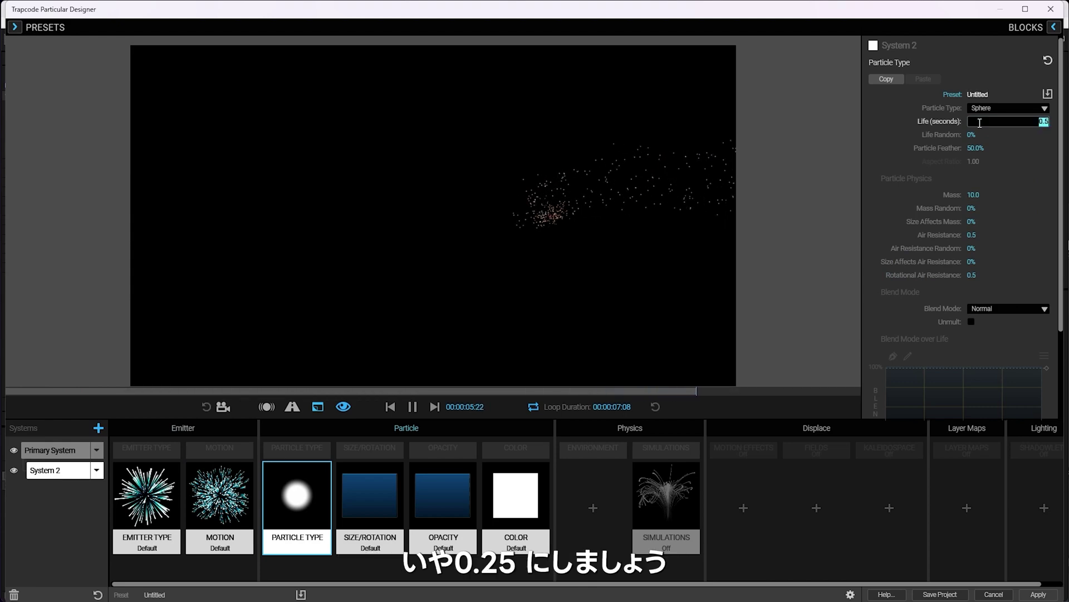
key(Return)
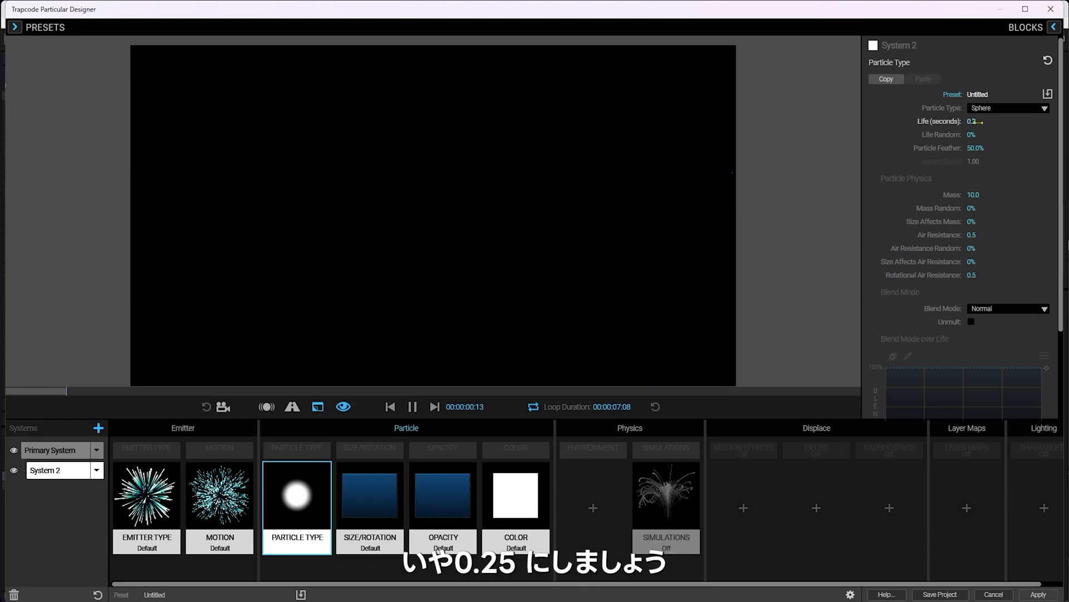
click(972, 121)
click(972, 134)
text(50)
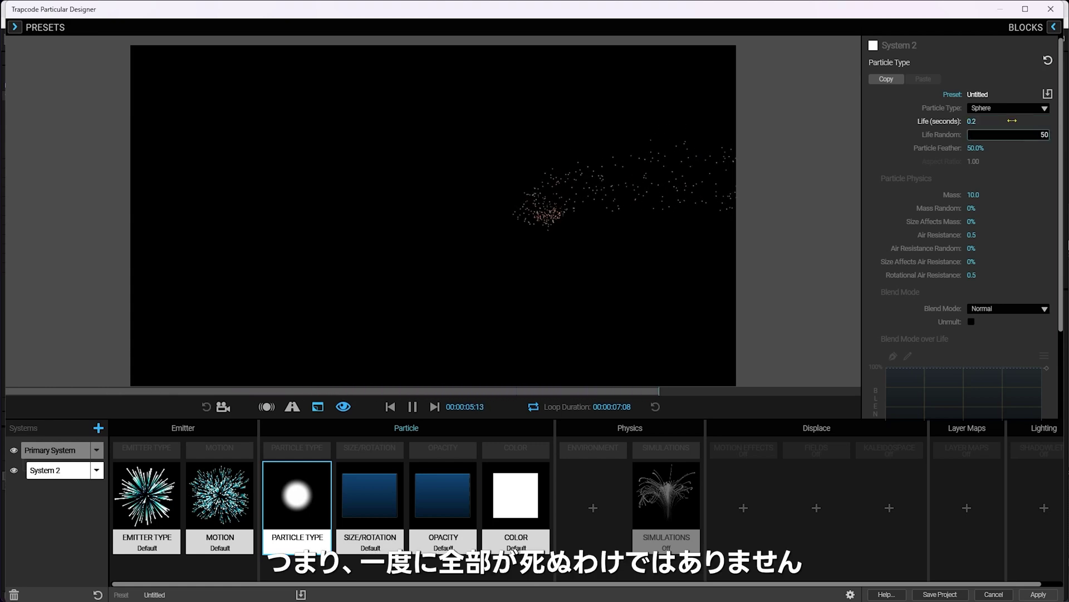
key(Return)
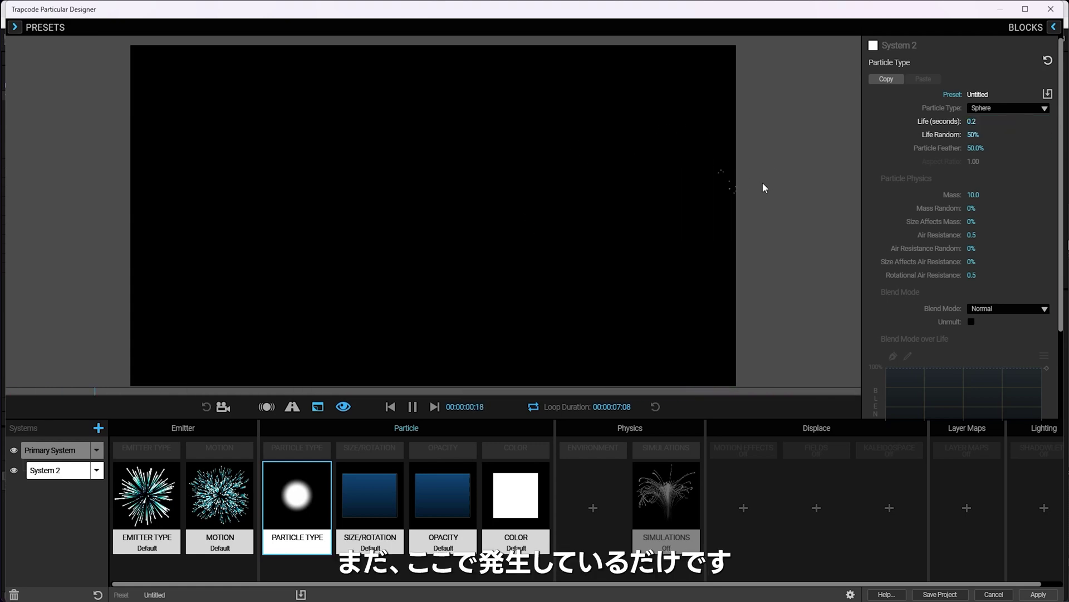
click(167, 511)
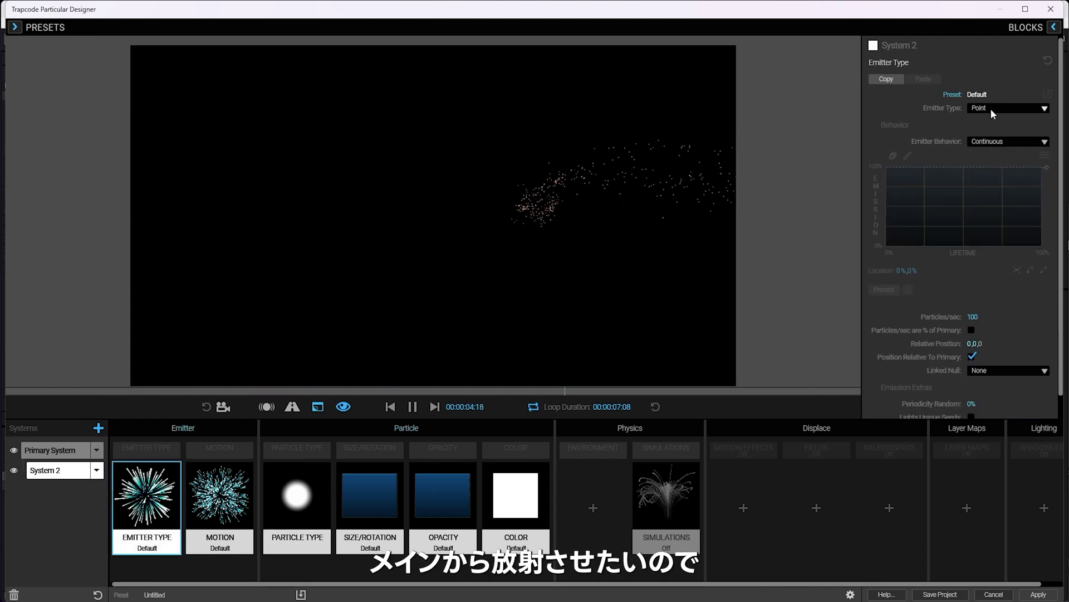
click(990, 109)
click(1018, 205)
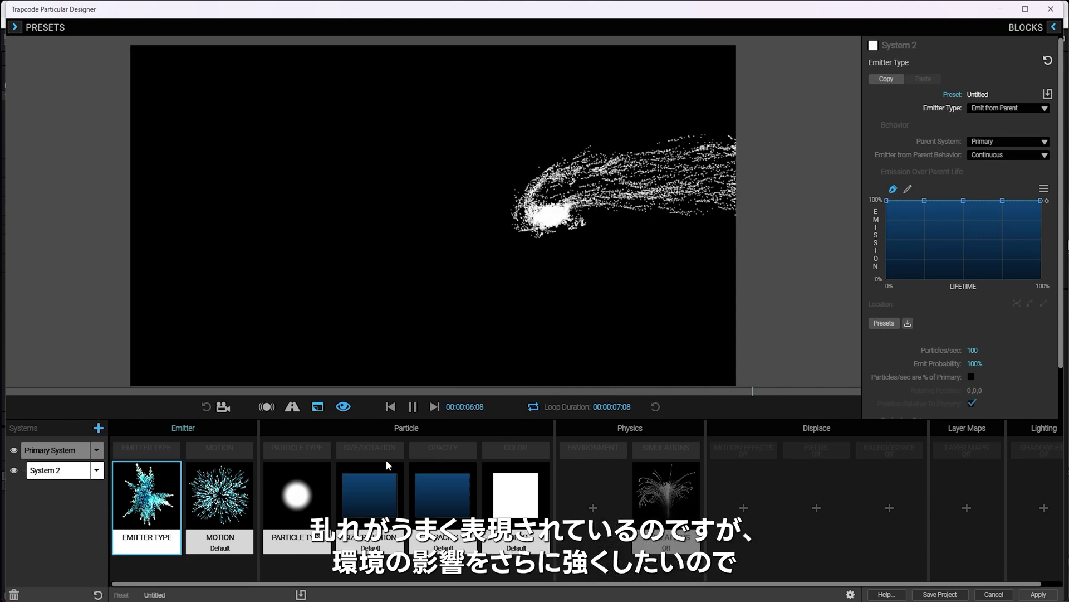
- Set System 2's particle Air Resistance to 2.0
click(209, 507)
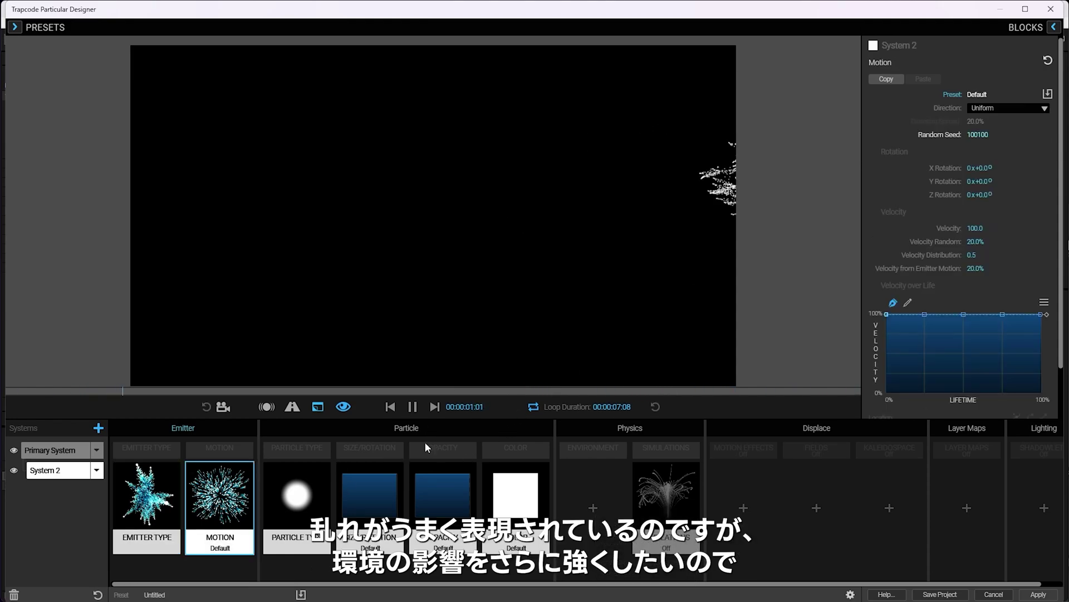
click(309, 500)
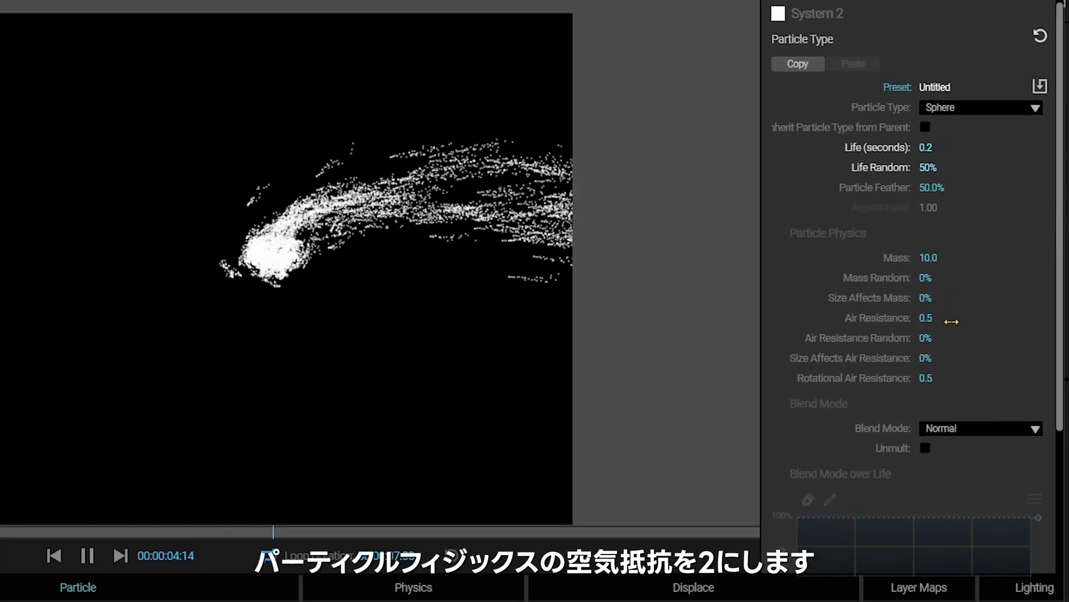
click(956, 287)
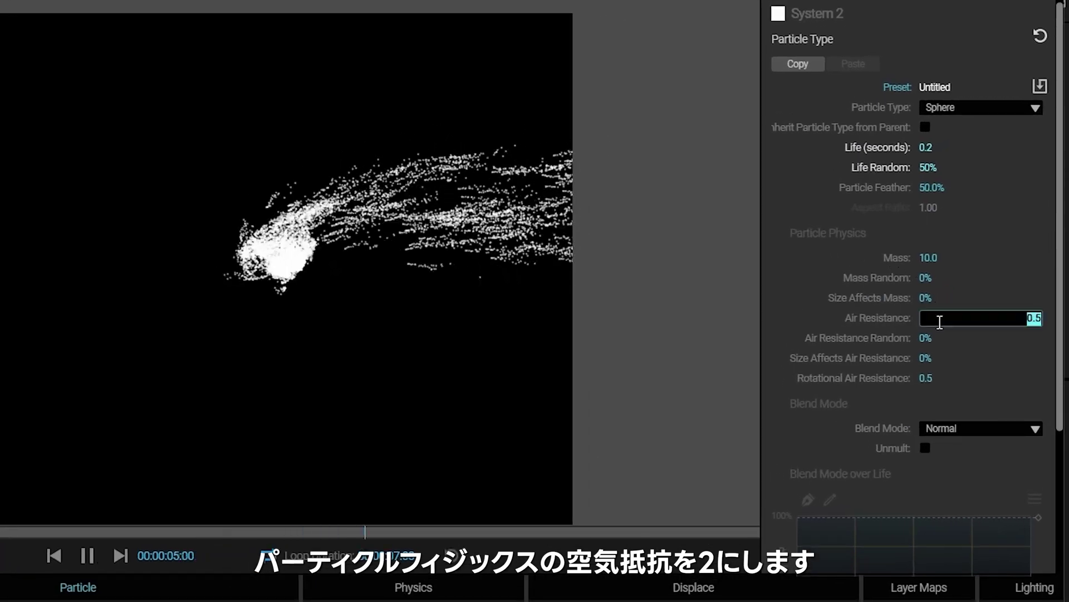
text(2)
key(Return)
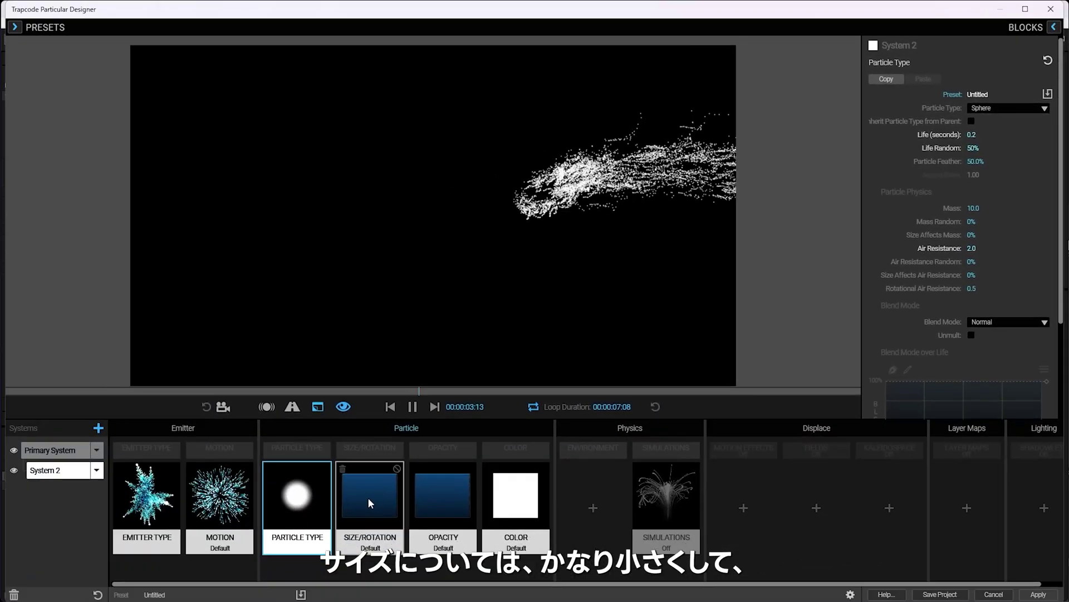
- Give System 2's particles Size 2 and Size Random 70%
click(369, 496)
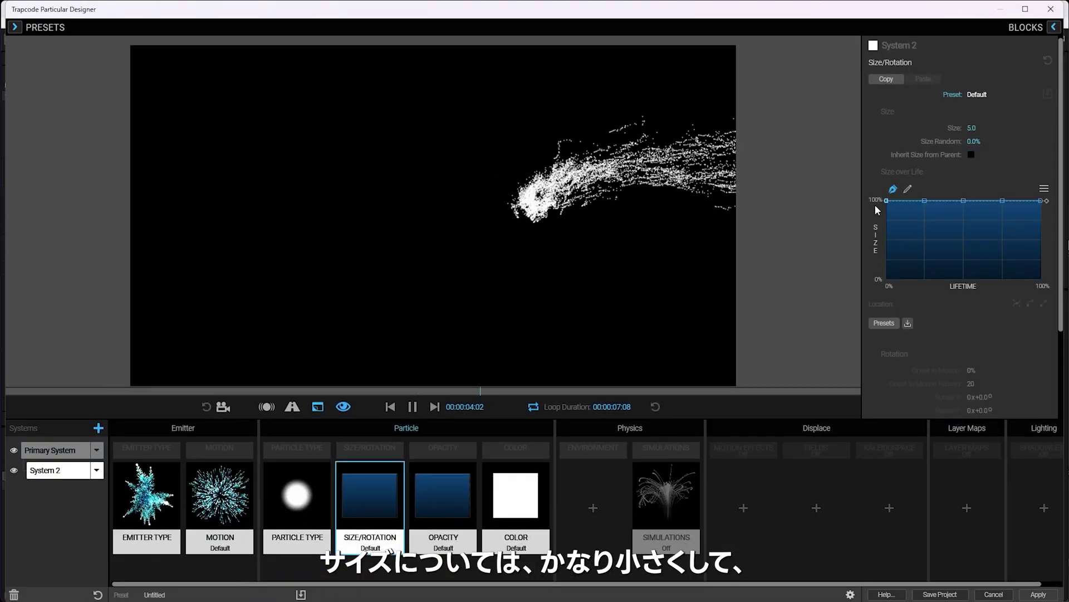
click(971, 128)
text(2)
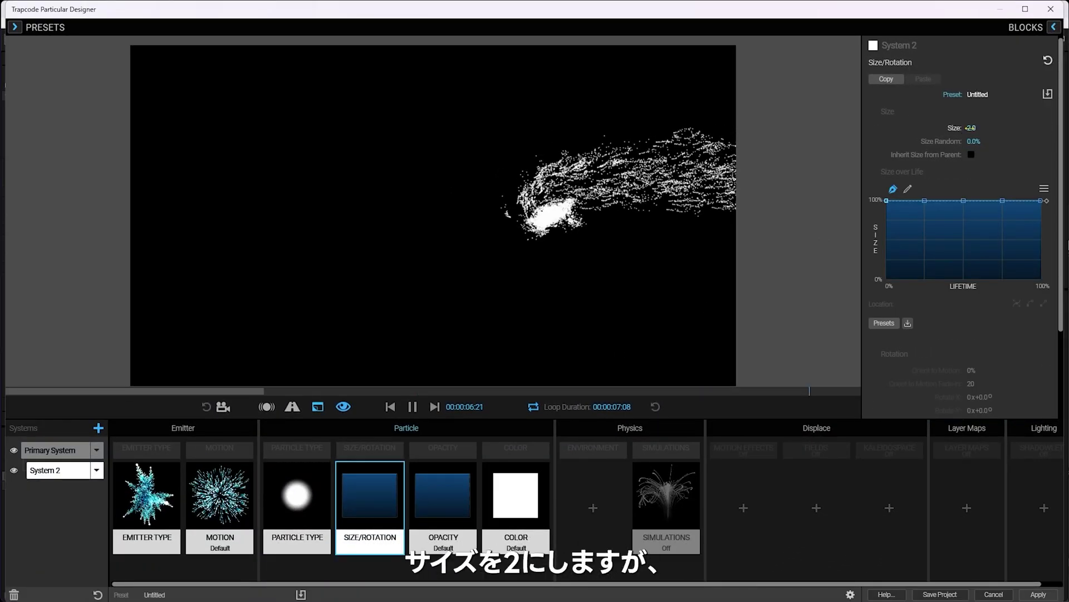
key(Return)
click(980, 143)
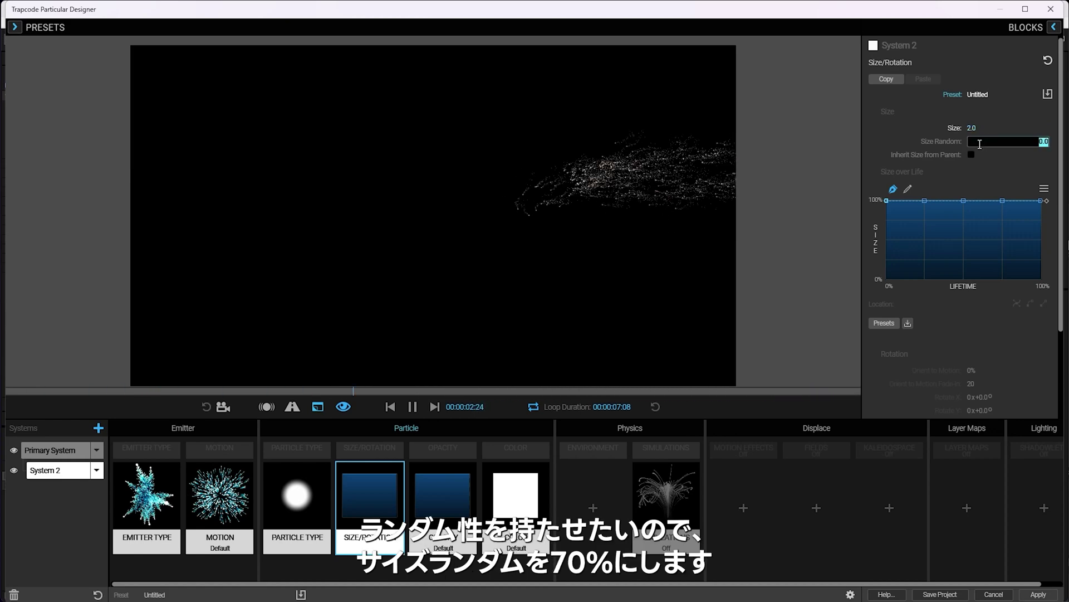
text(70)
key(Return)
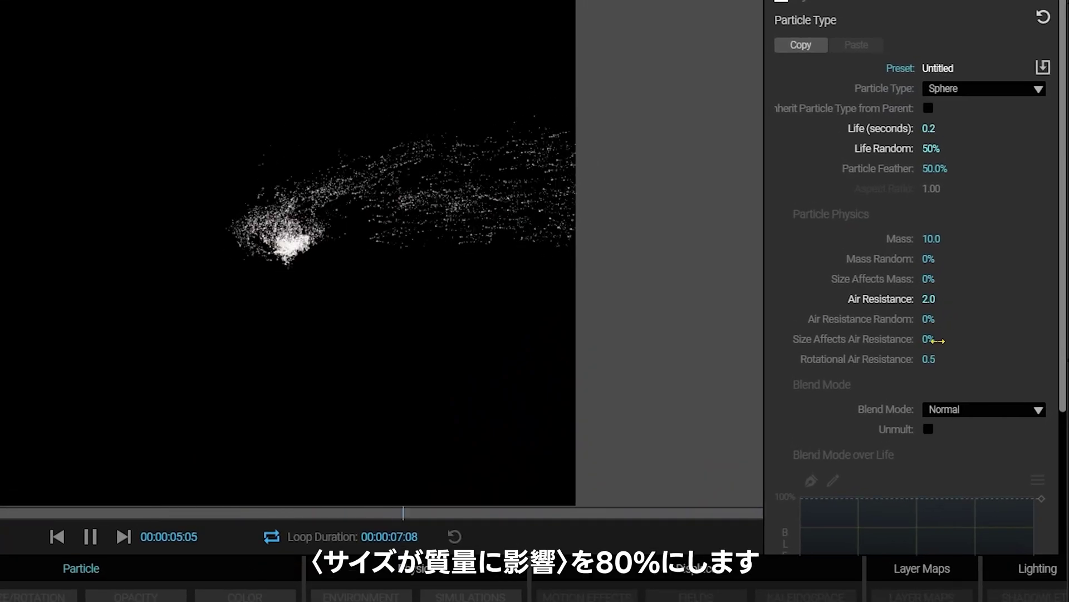
- Set System 2's Size Affects Mass to 80%
click(929, 280)
text(80)
key(Return)
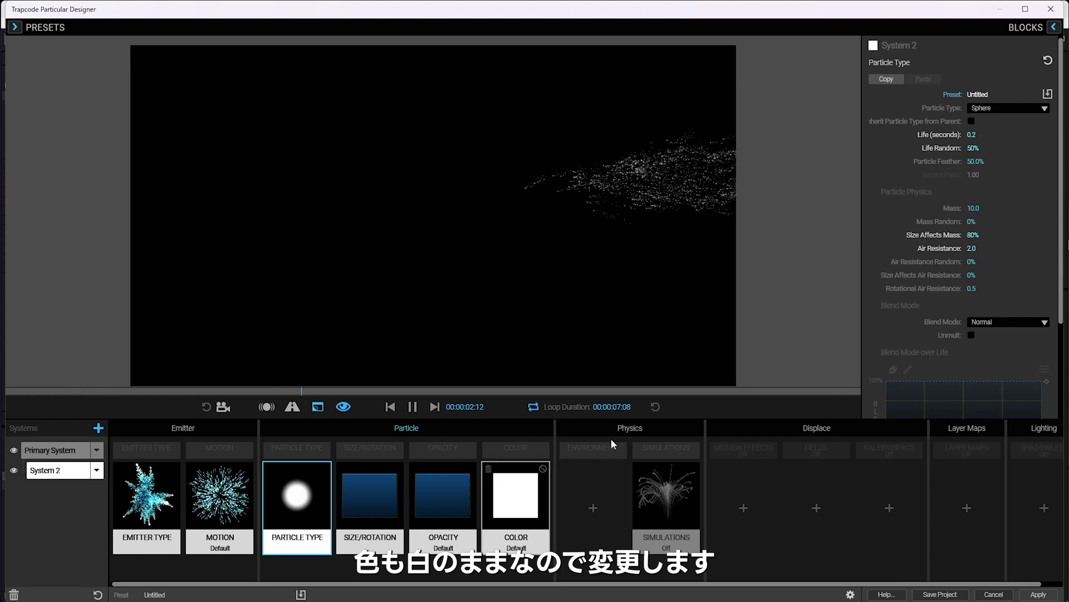
- Set System 2's blend mode to Screen and its Color from Parent to 100%
click(979, 323)
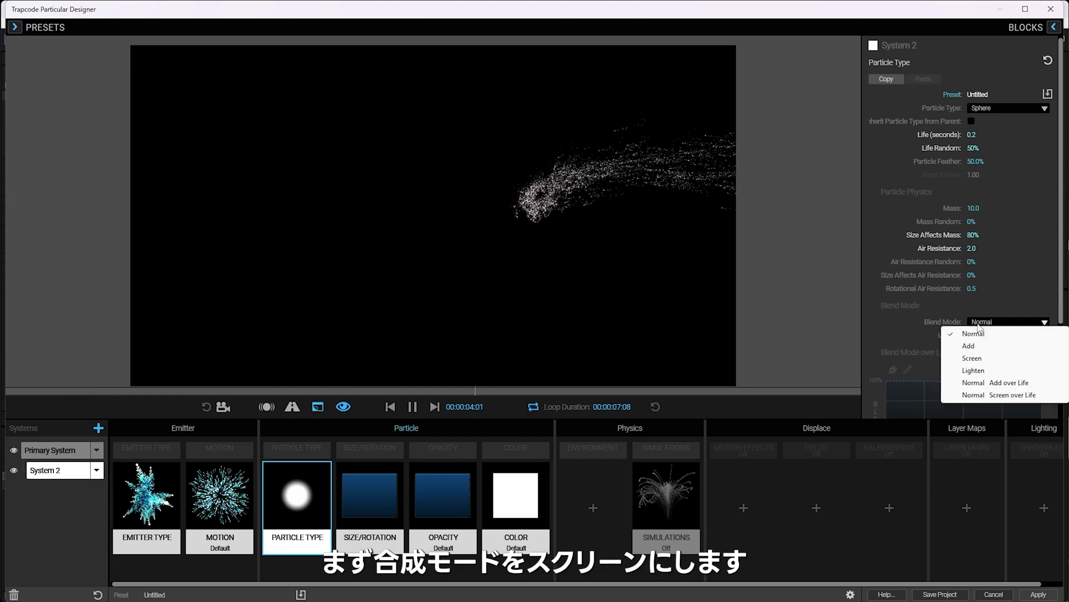
click(972, 358)
click(539, 499)
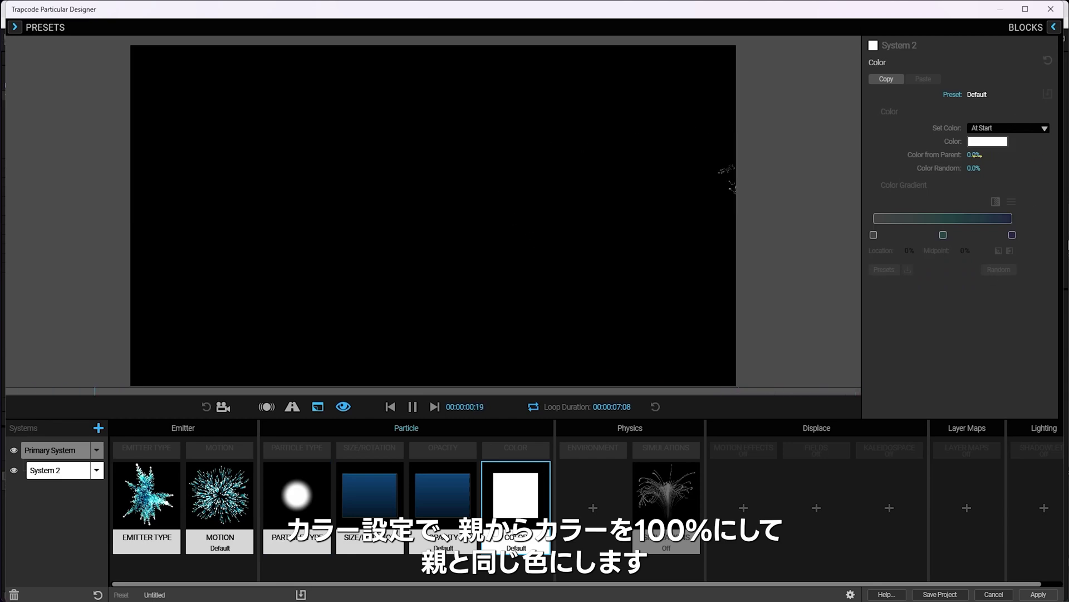
text(100)
key(Return)
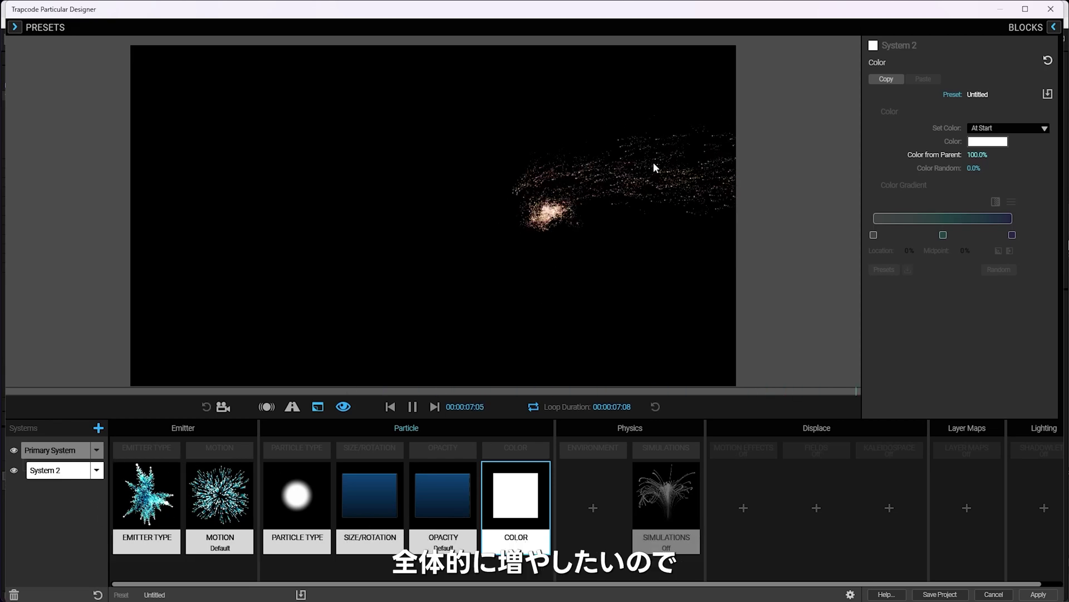
- Raise the Primary System's emitter Particles/sec from 100 to 200
click(82, 449)
click(154, 490)
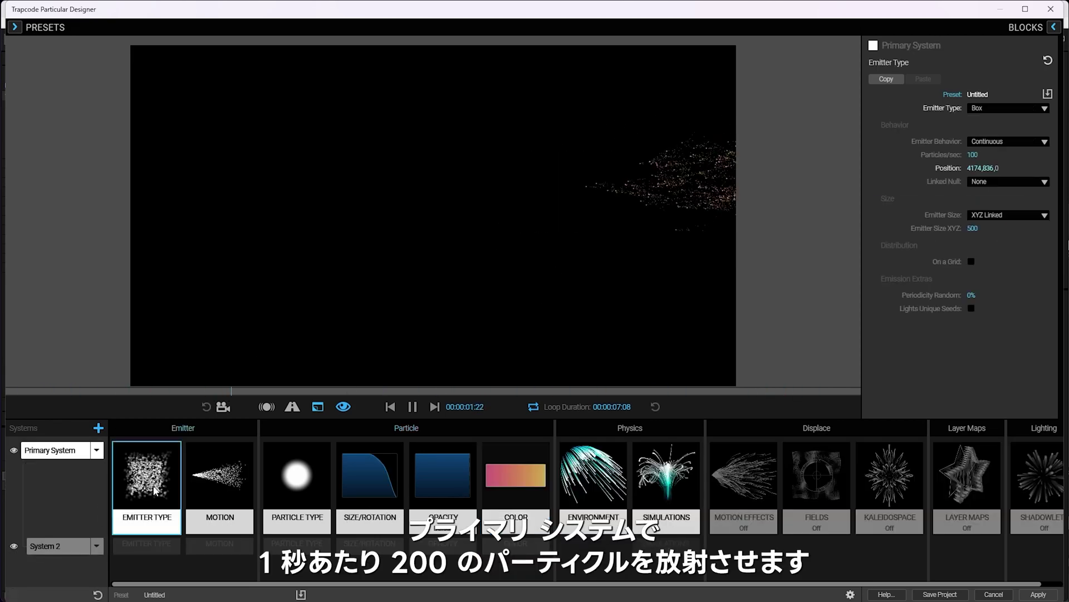
click(972, 155)
text(200)
key(Return)
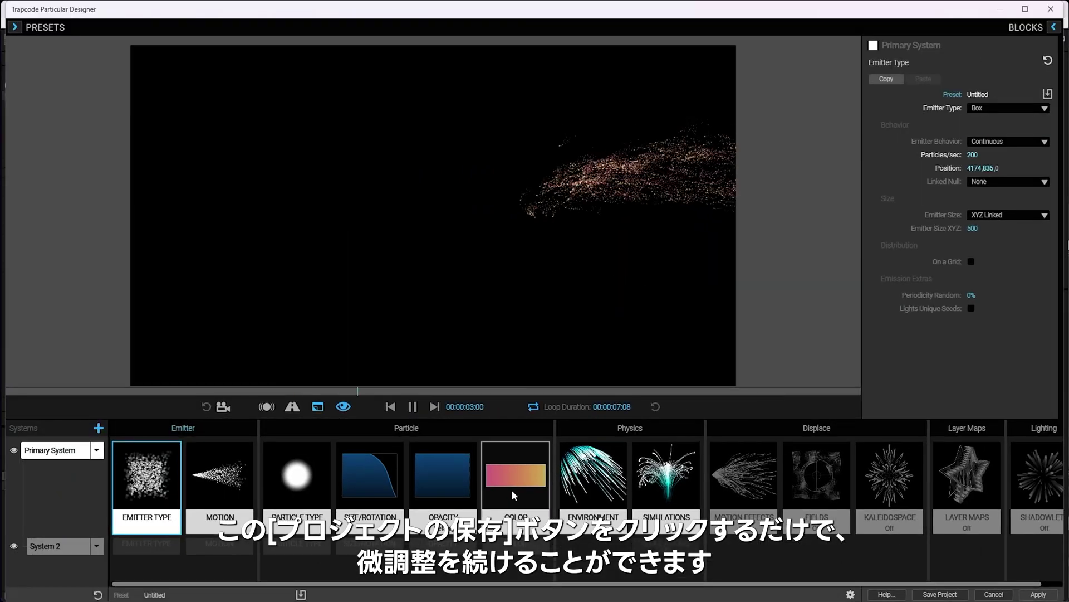
- Switch the Primary System's colour gradient interpolation to HSV and save the project
click(513, 488)
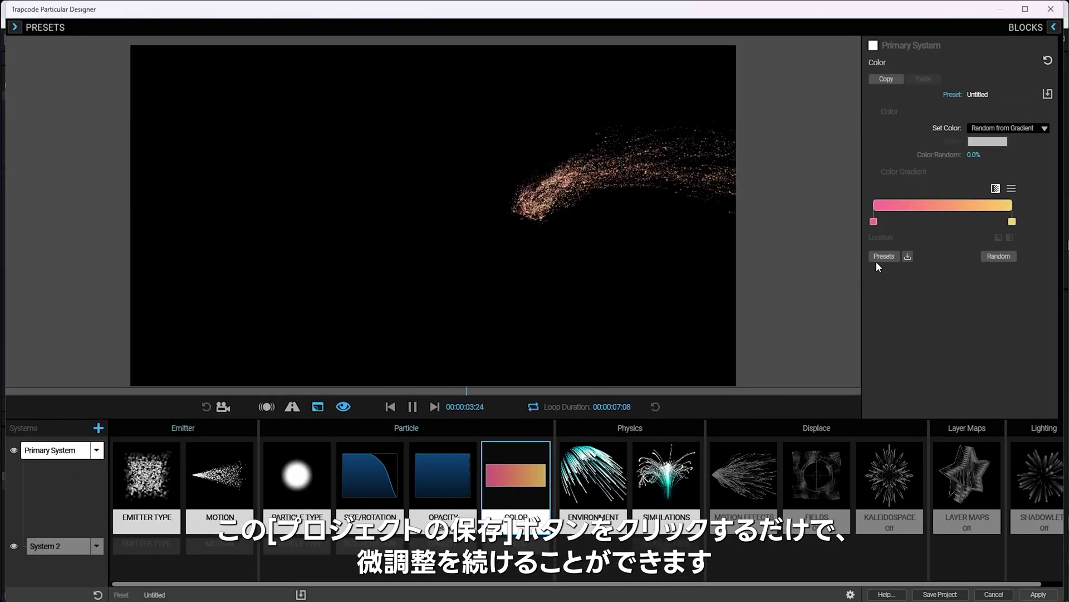
click(996, 189)
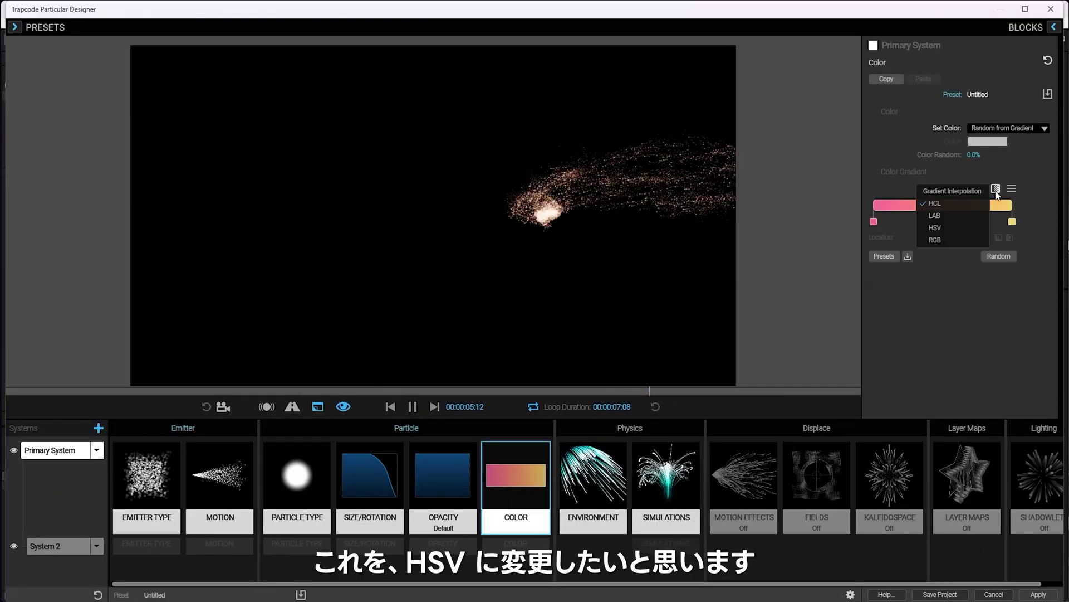
click(957, 228)
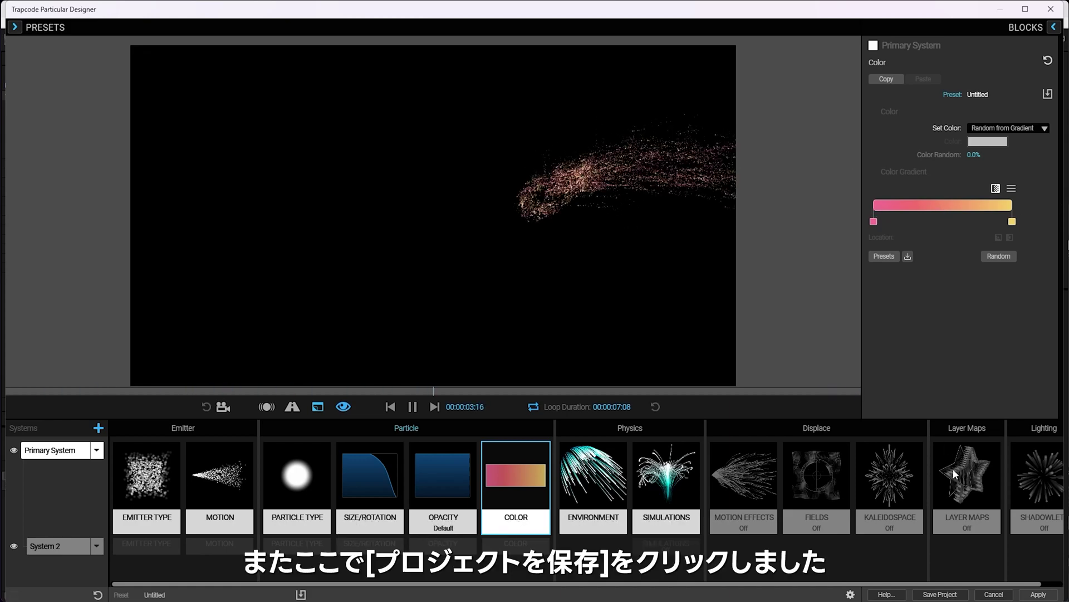
click(940, 594)
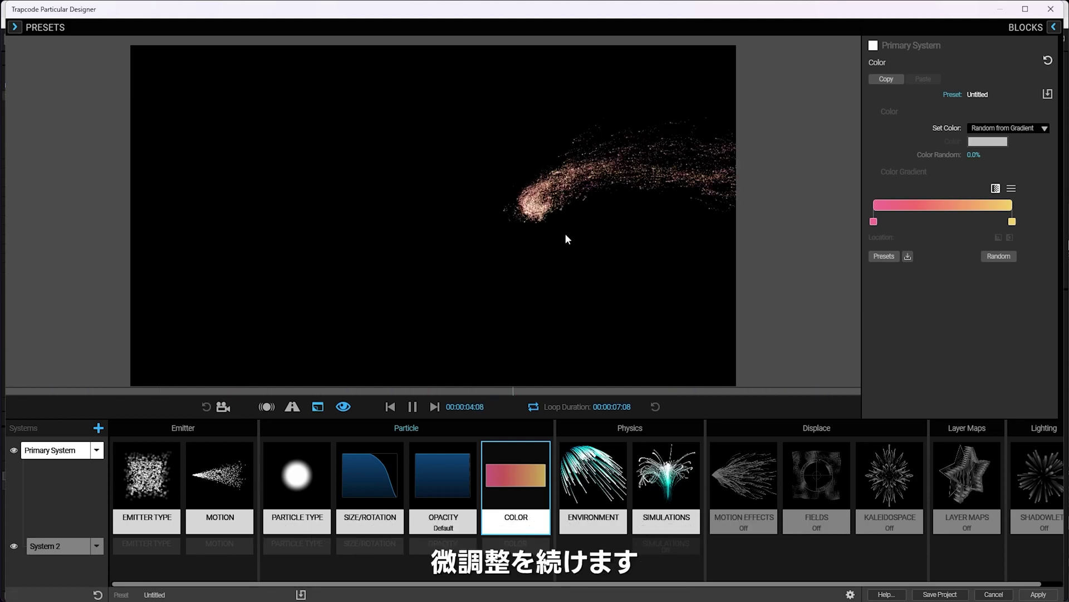
- Give System 2's opacity over life the Linear Slope preset fade
click(69, 540)
click(443, 490)
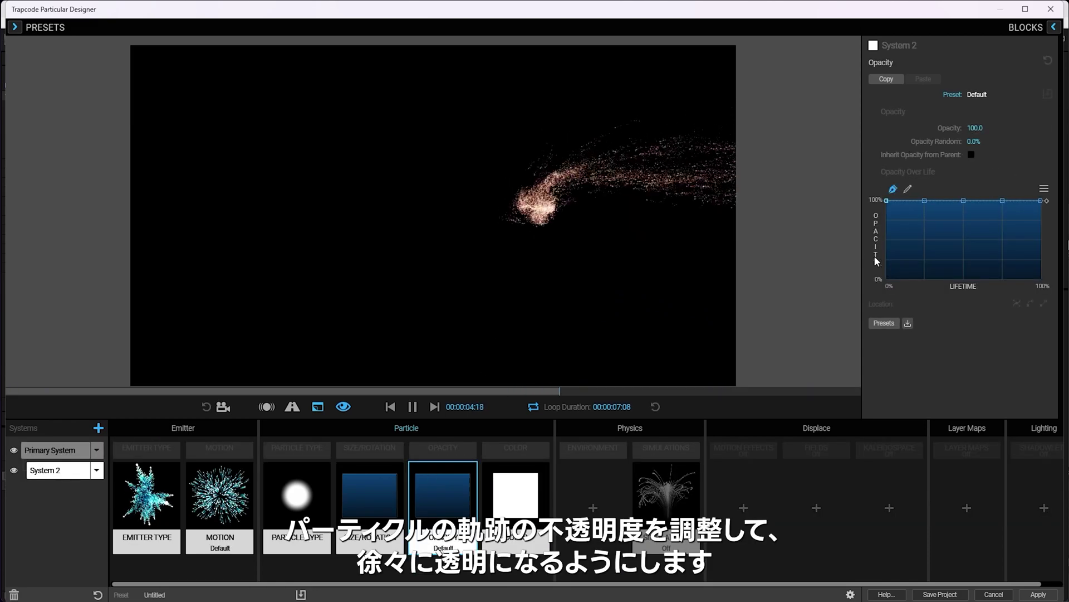
click(886, 323)
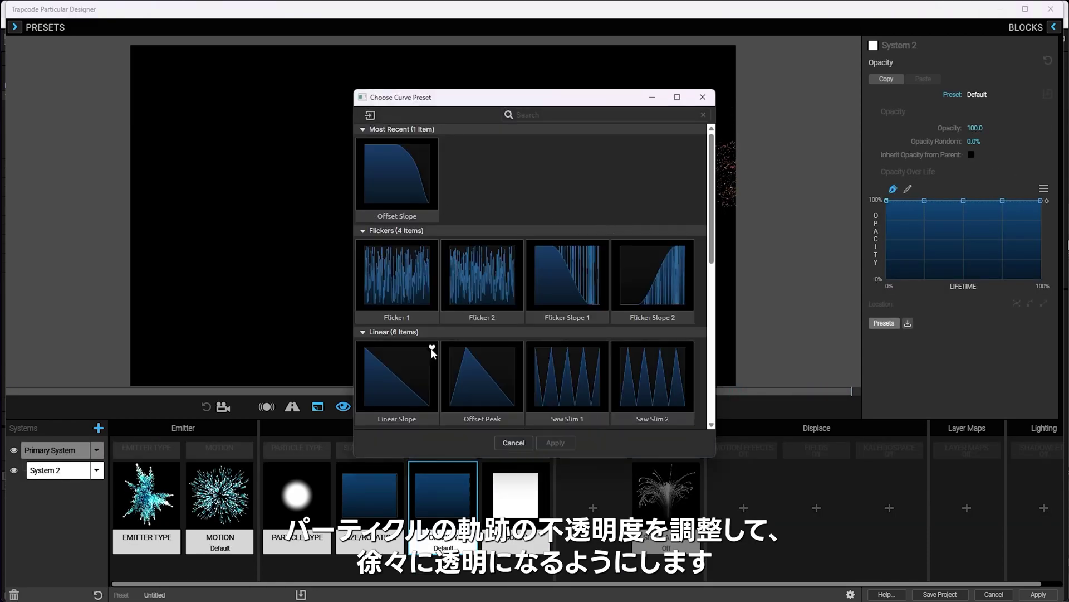
click(555, 442)
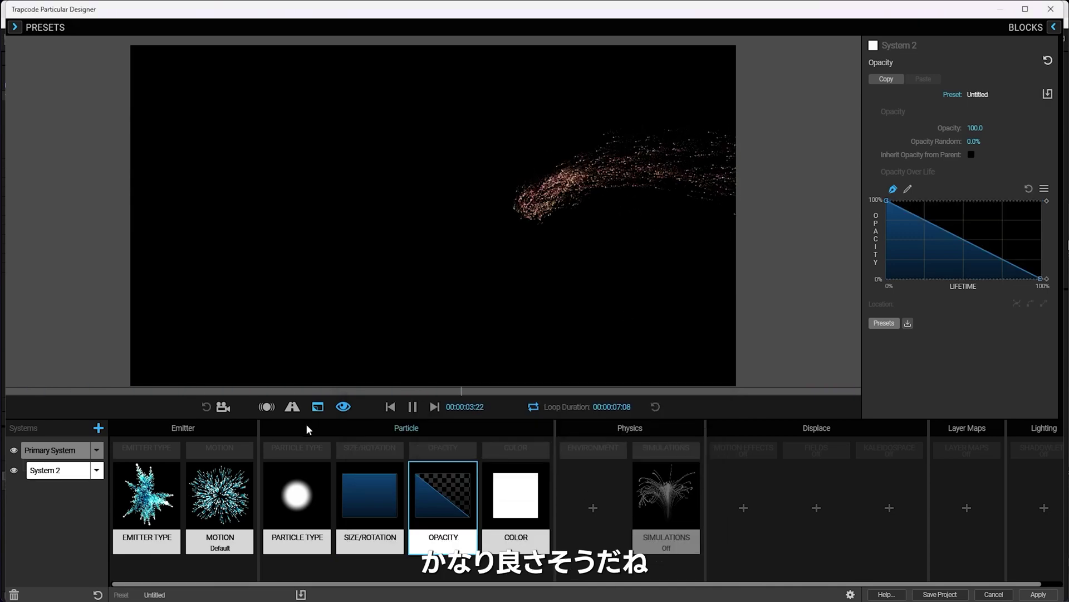
- Set System 2's particle life to 0.4 seconds and save the project
click(310, 476)
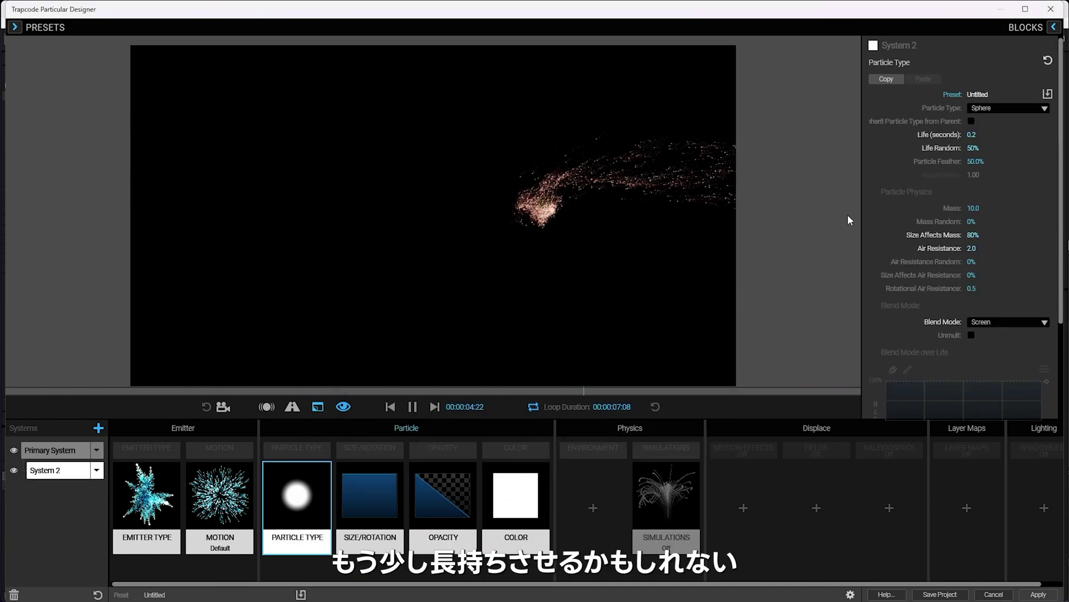
click(971, 135)
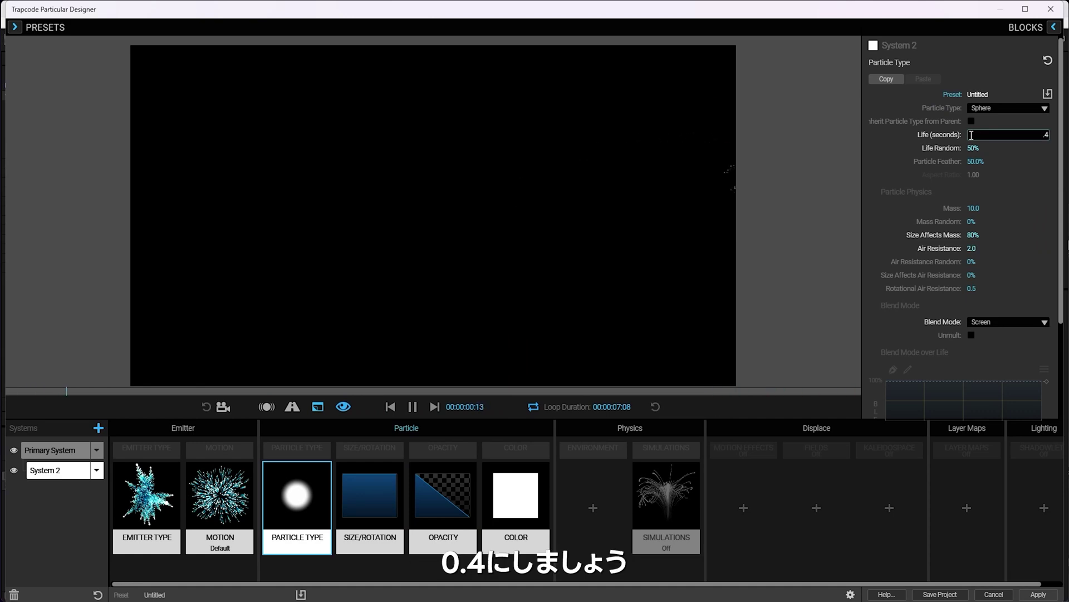
text(.4)
key(Return)
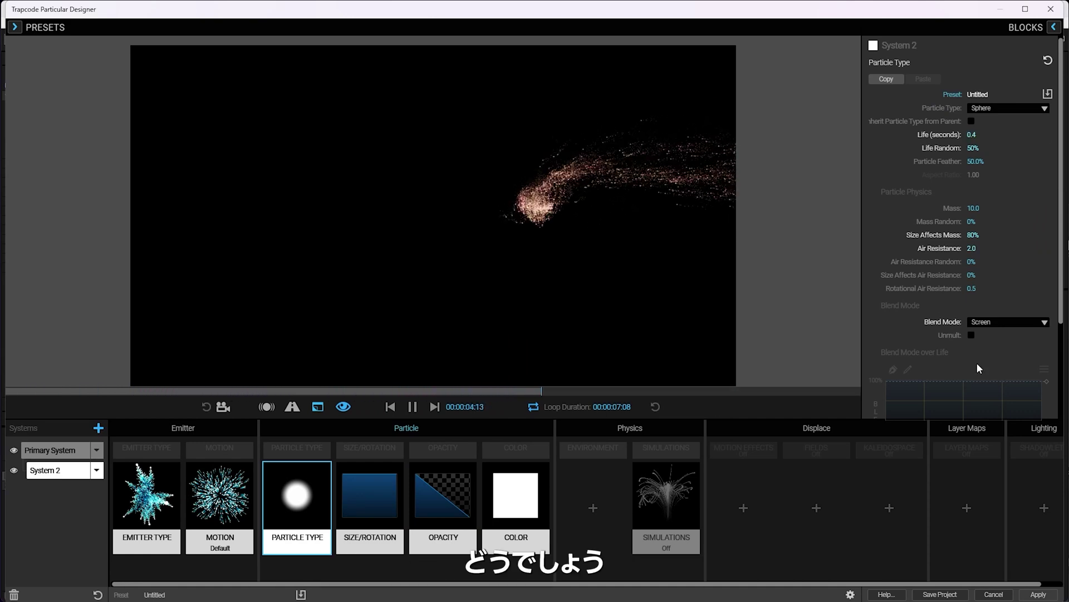
click(940, 595)
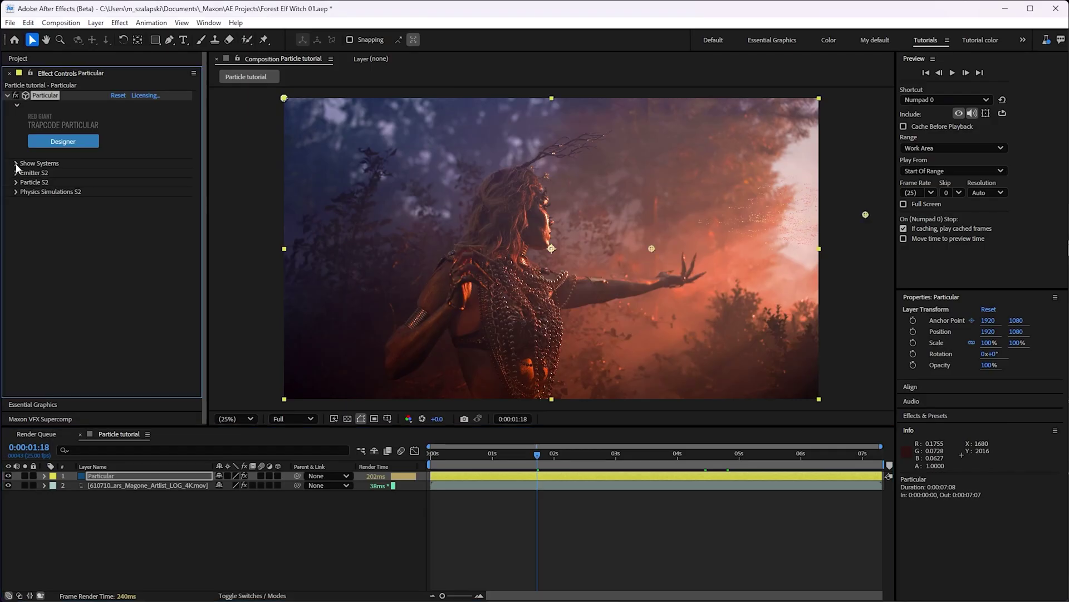
- Set Pre Run under Particular's Global Controls (All Systems) to 2 seconds
click(16, 165)
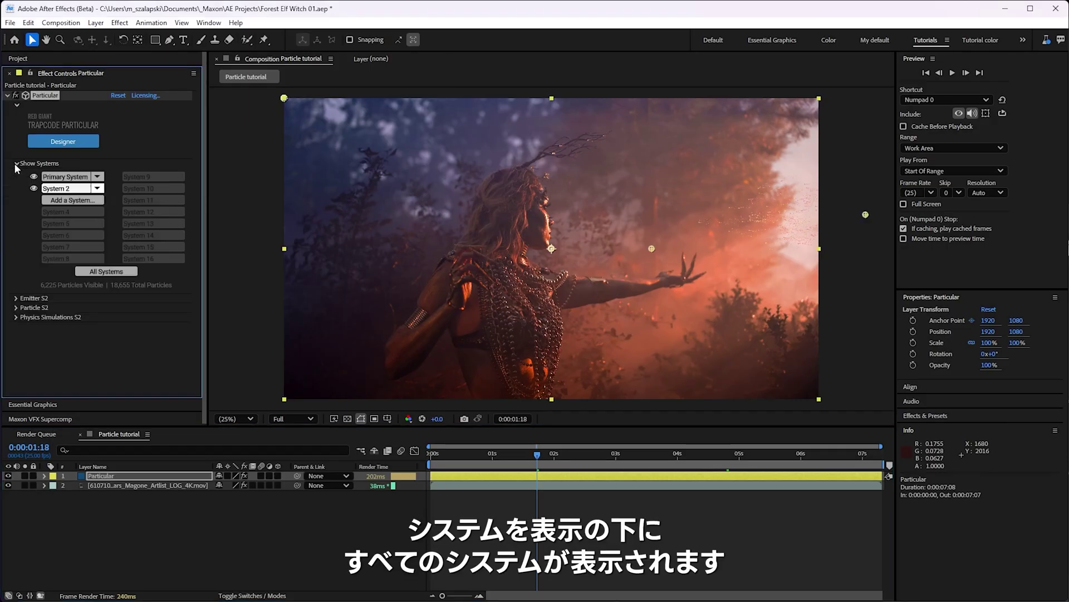
click(106, 271)
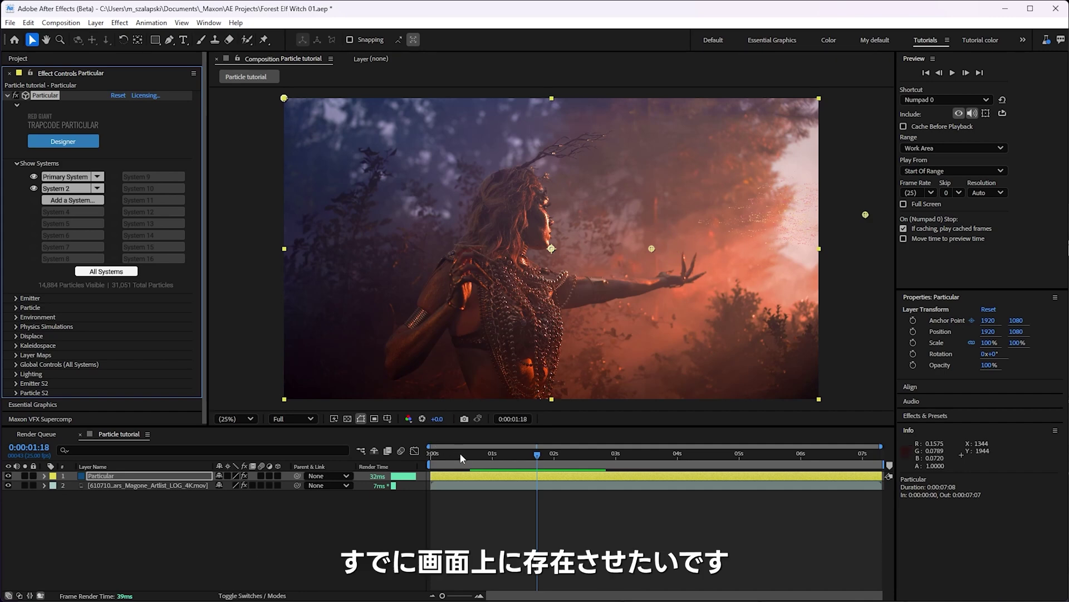
drag(460, 453, 410, 463)
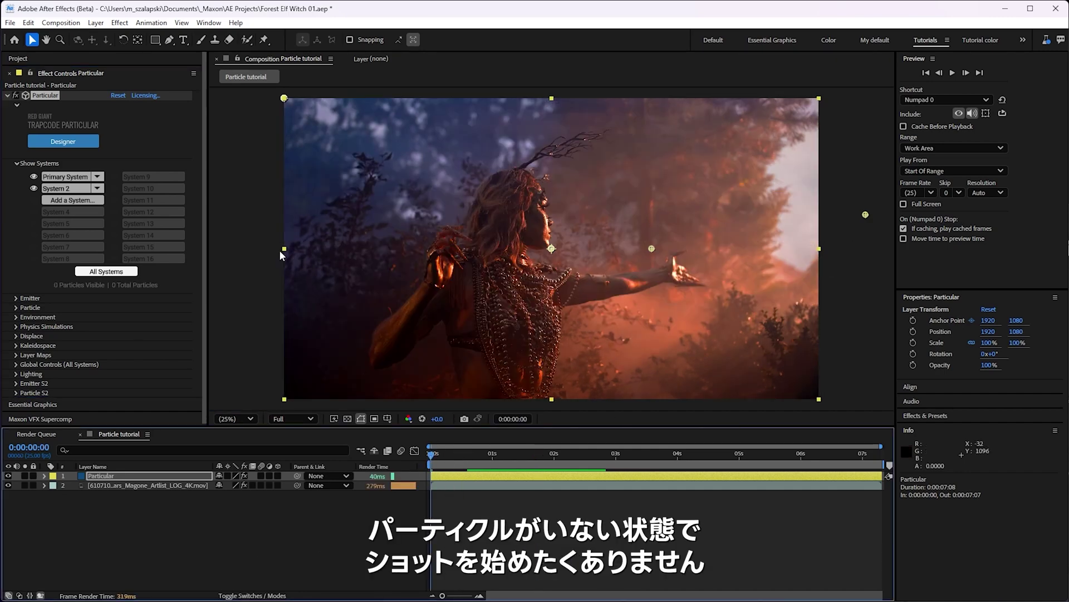
scroll(33, 332, down, 1)
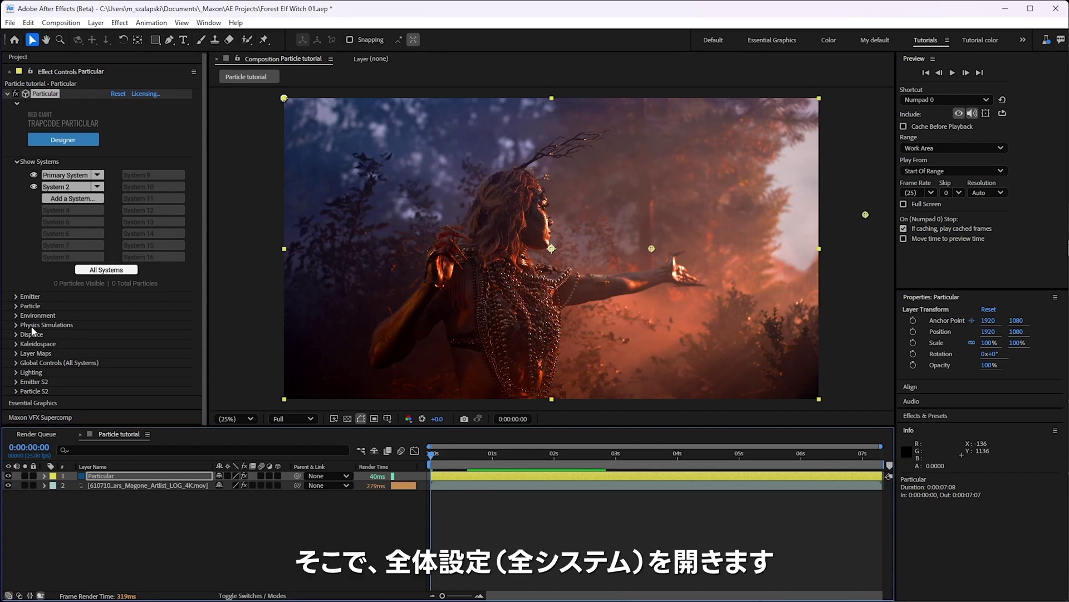
click(16, 362)
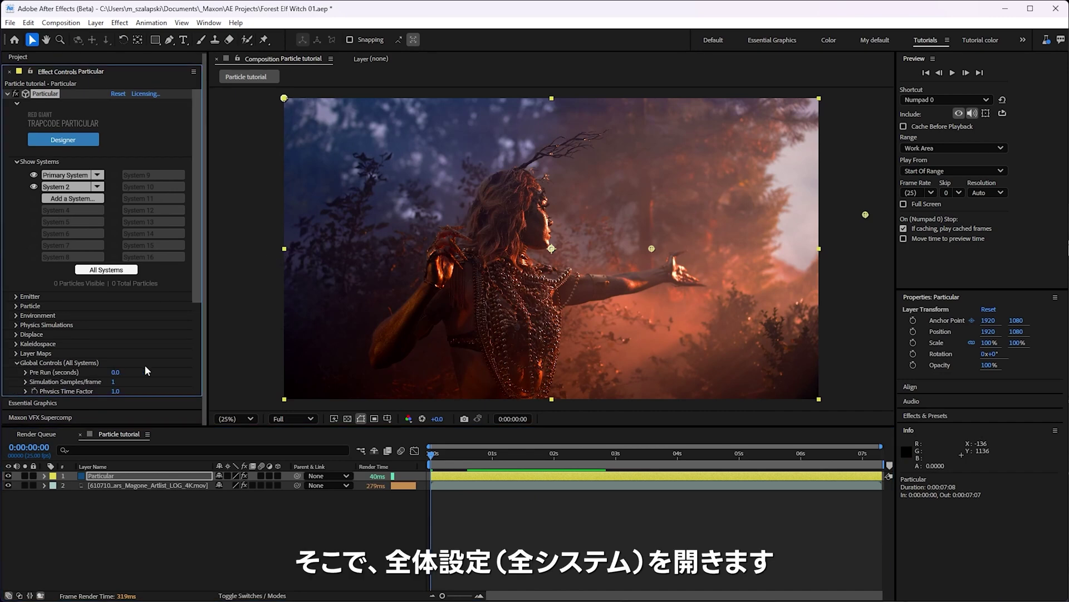
scroll(145, 365, down, 2)
click(117, 346)
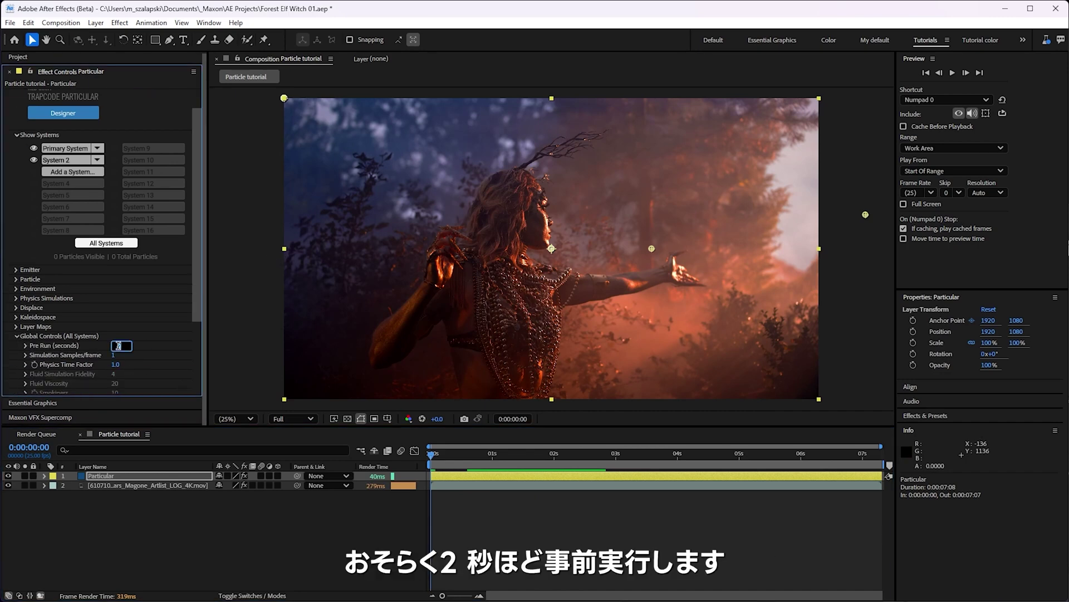
text(2)
key(Return)
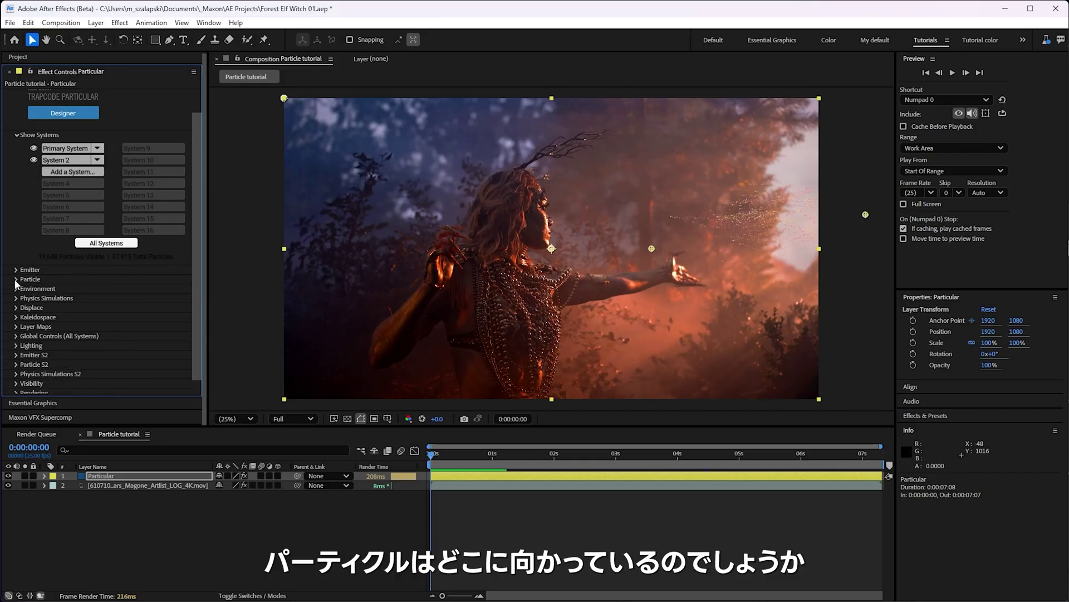
- Keyframe the flocking Target Position just above her hand, raising it later in the clip
click(16, 299)
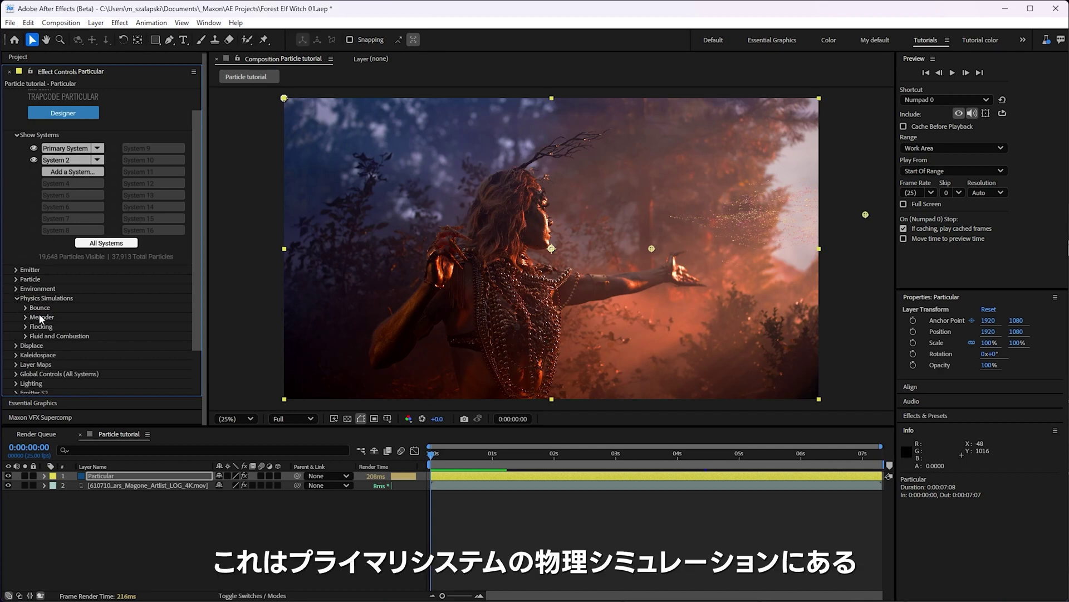
click(22, 324)
scroll(22, 324, down, 3)
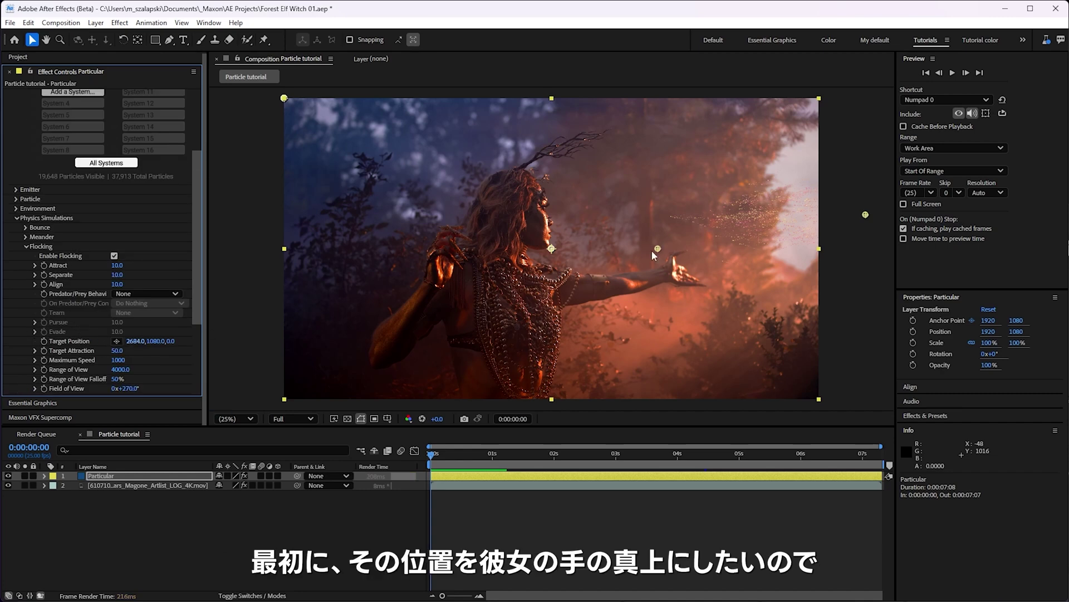
drag(660, 249, 685, 240)
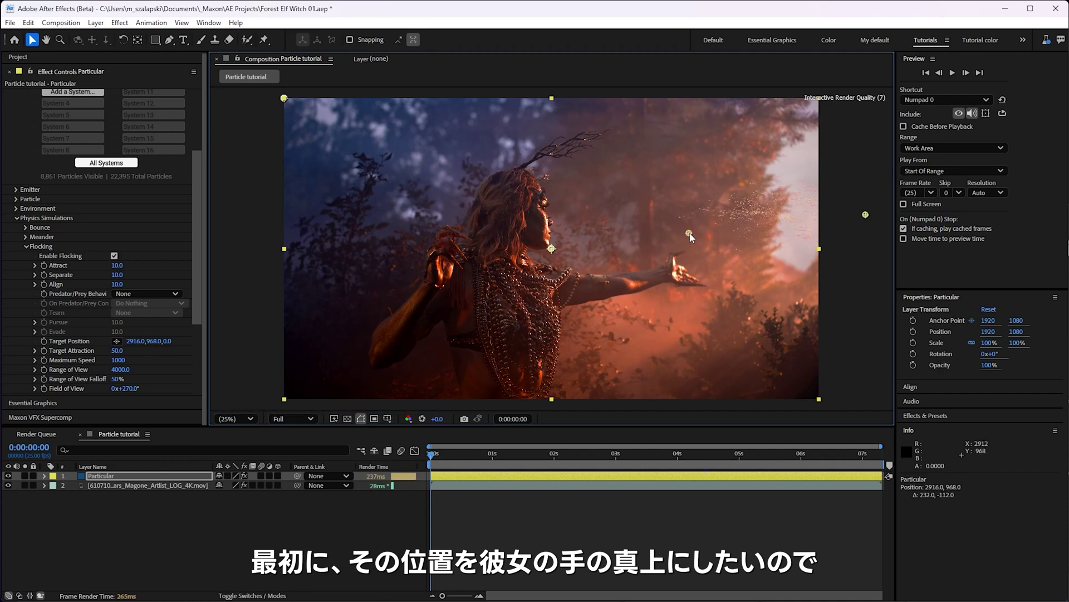
click(45, 341)
drag(451, 465, 684, 463)
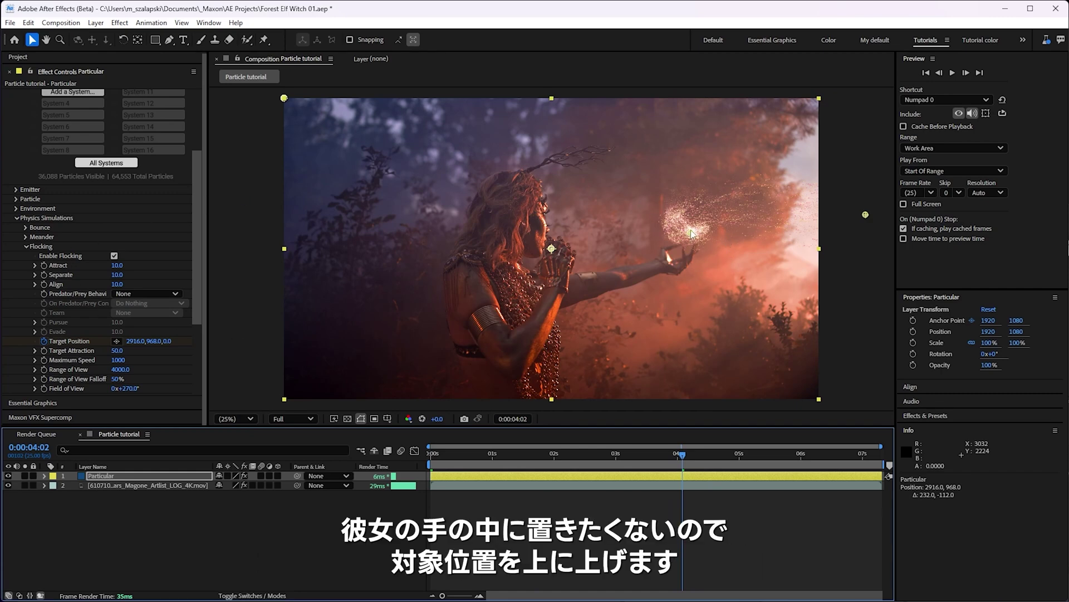
drag(690, 231, 676, 215)
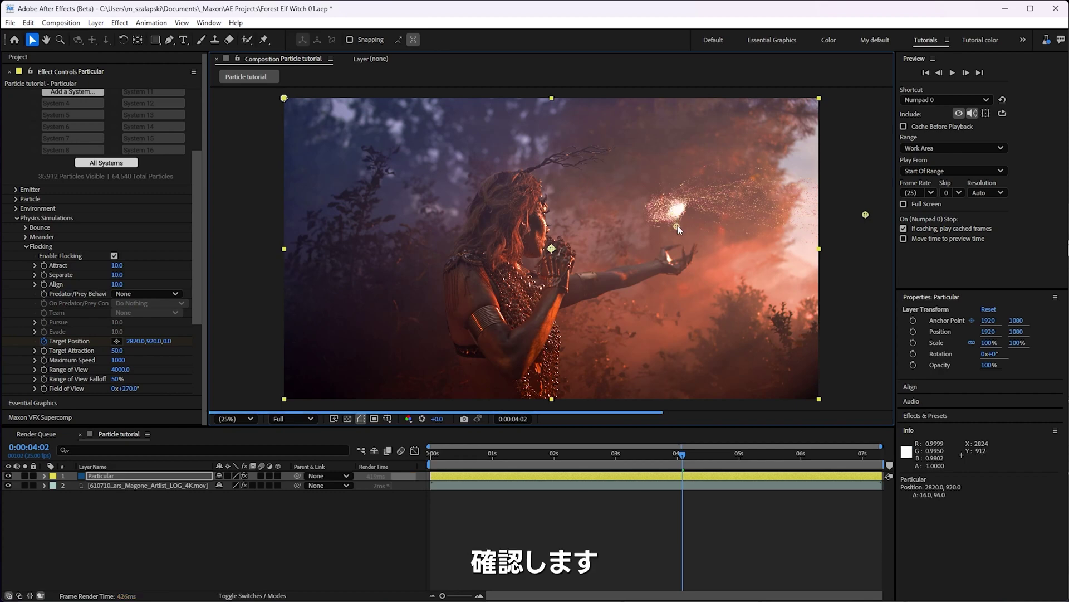
- Adjust the target at two seconds and drop it below her hand at the wrist twist
key(u)
click(567, 461)
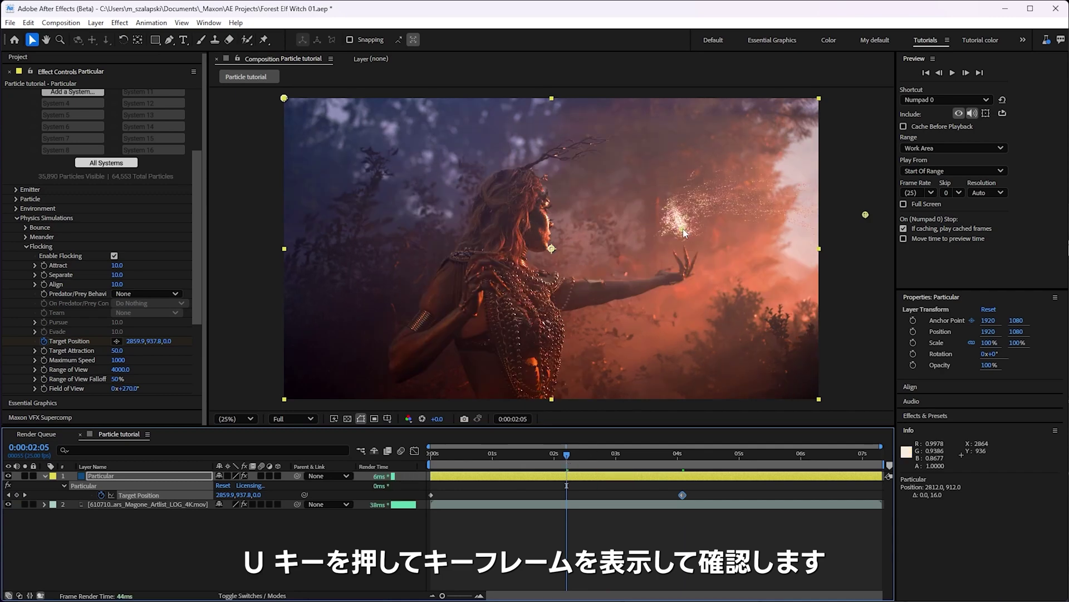
drag(684, 233, 680, 235)
click(684, 454)
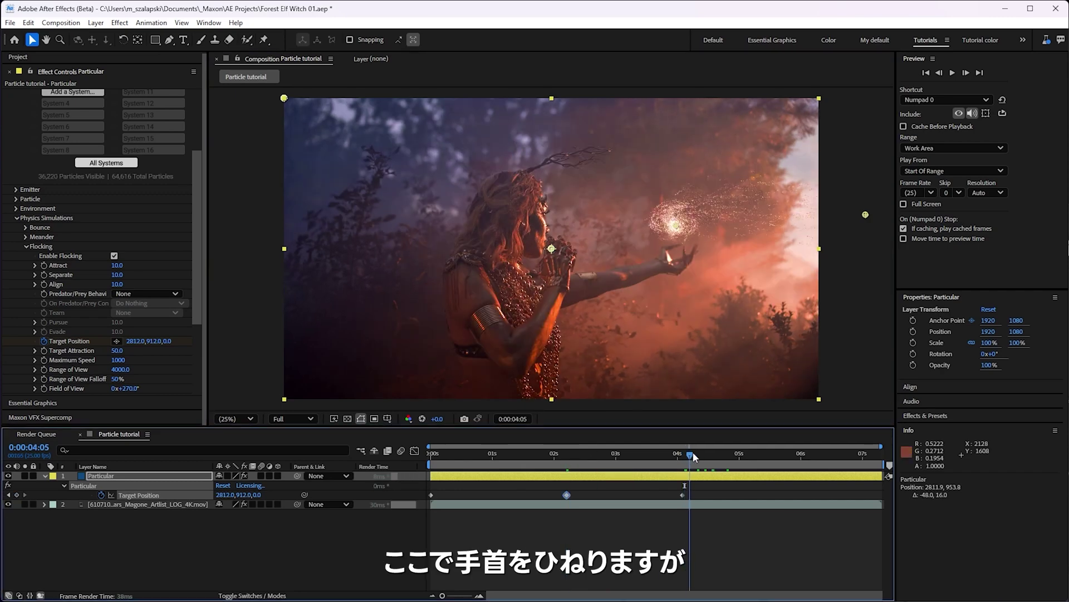
drag(720, 456, 793, 458)
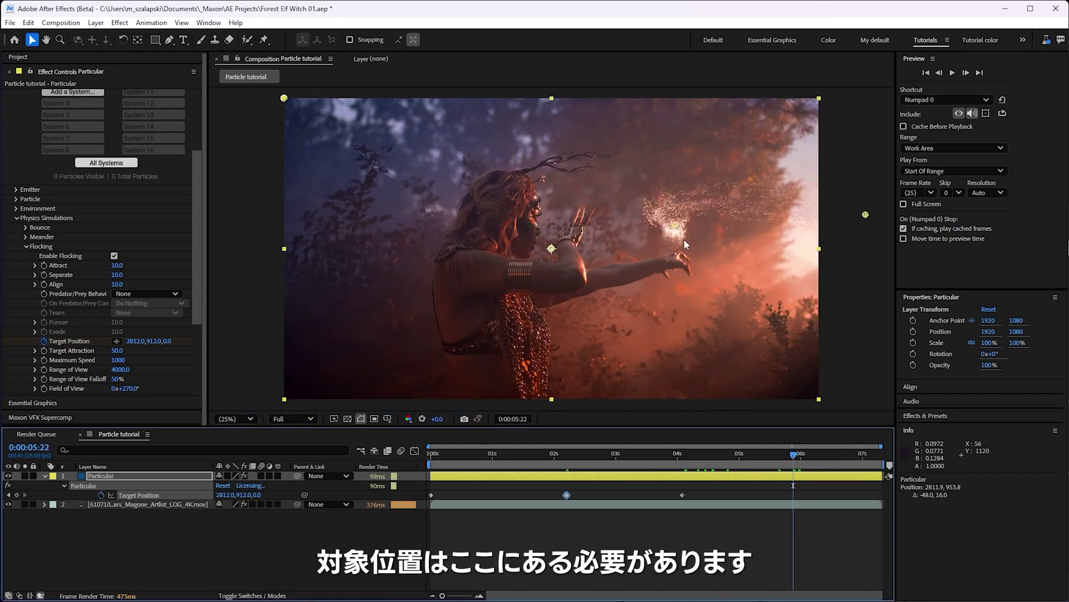
drag(677, 226, 680, 318)
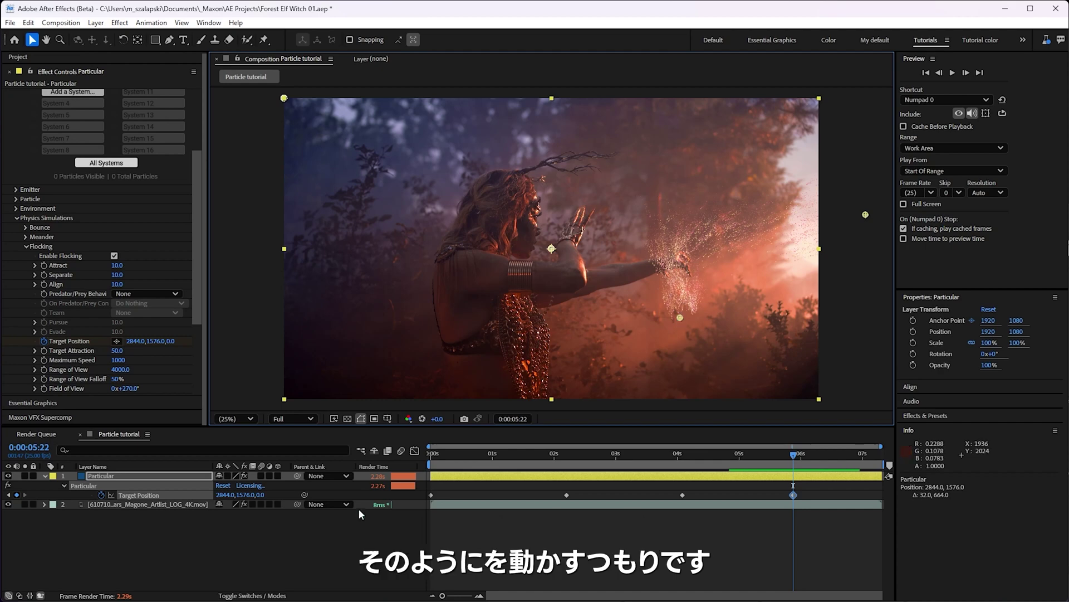
- Push the in-between target keyframe's Z to -600 and set a final position at the end
mouse_move(788, 462)
mouse_down()
mouse_move(684, 474)
mouse_move(796, 473)
mouse_up()
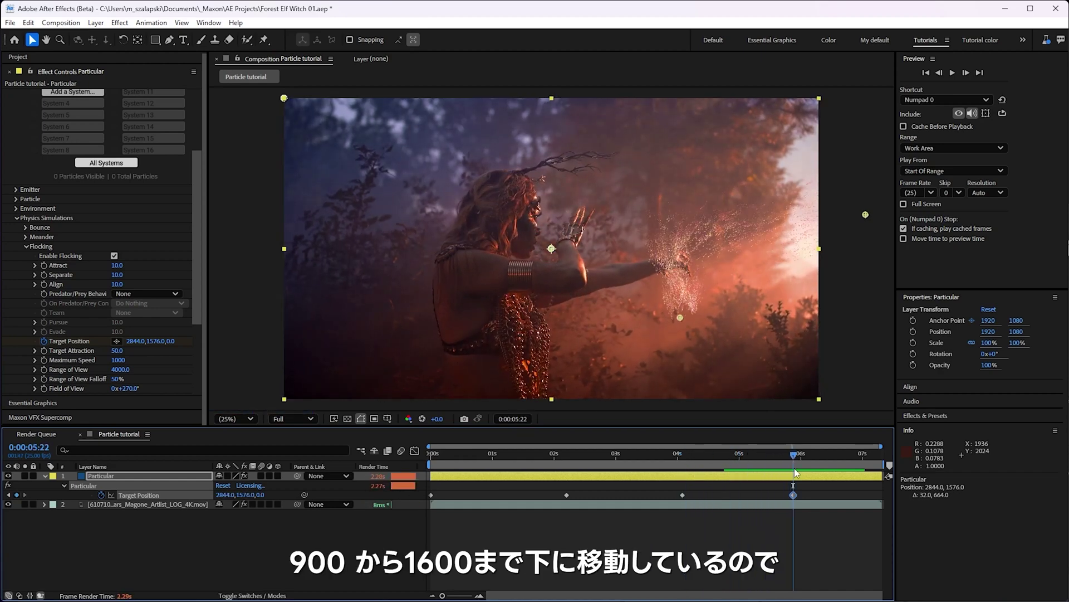
drag(795, 472, 736, 482)
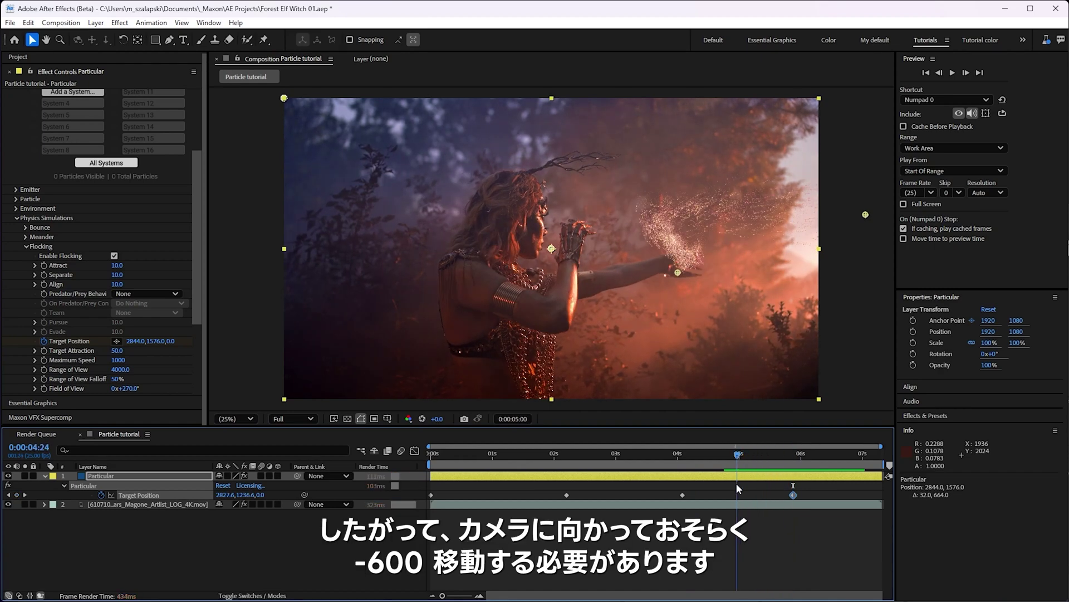
click(259, 495)
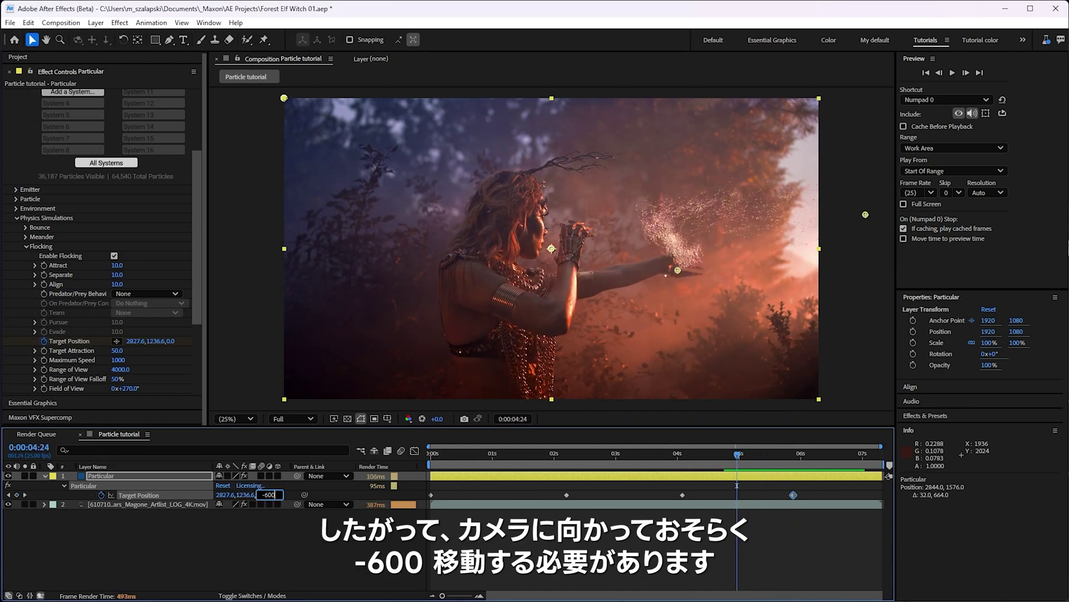
key(Return)
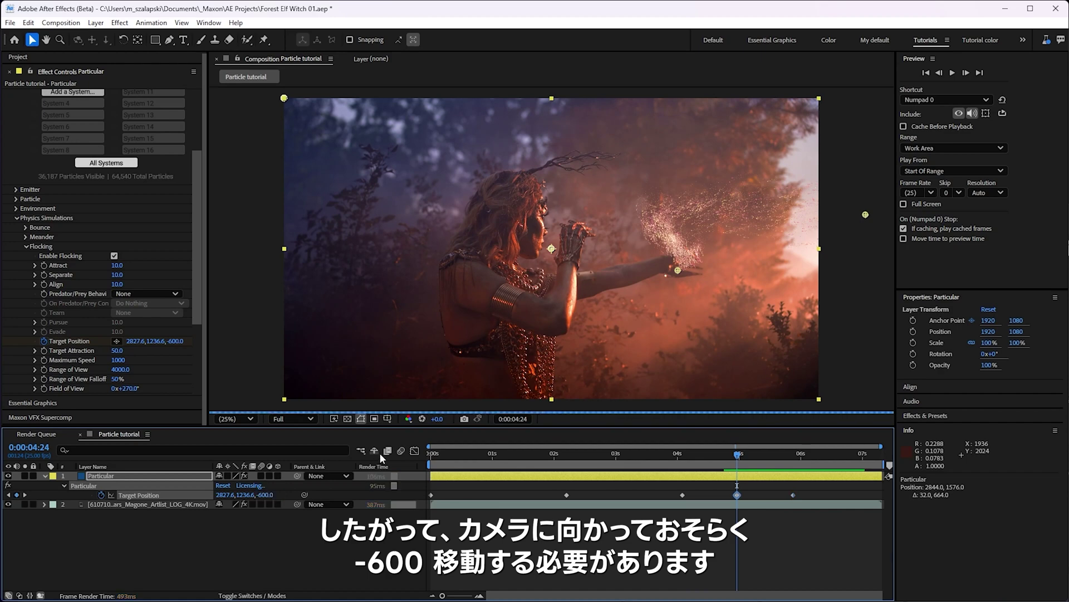
drag(741, 459, 879, 456)
drag(680, 317, 680, 248)
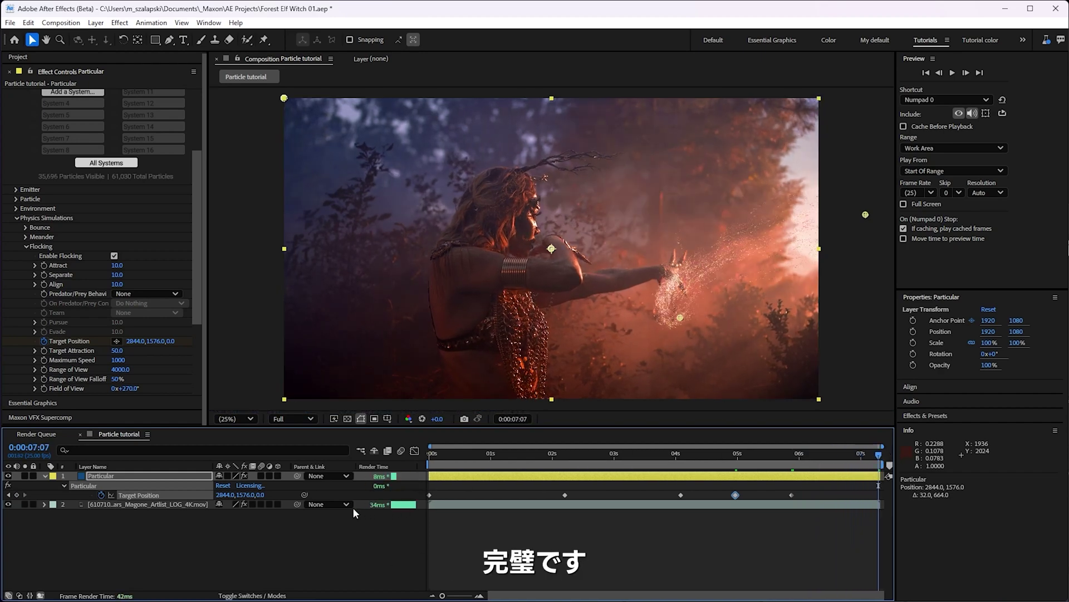
- Preview the animation, then drag the three middle Target Position keyframes slightly earlier
key(Home)
key(space)
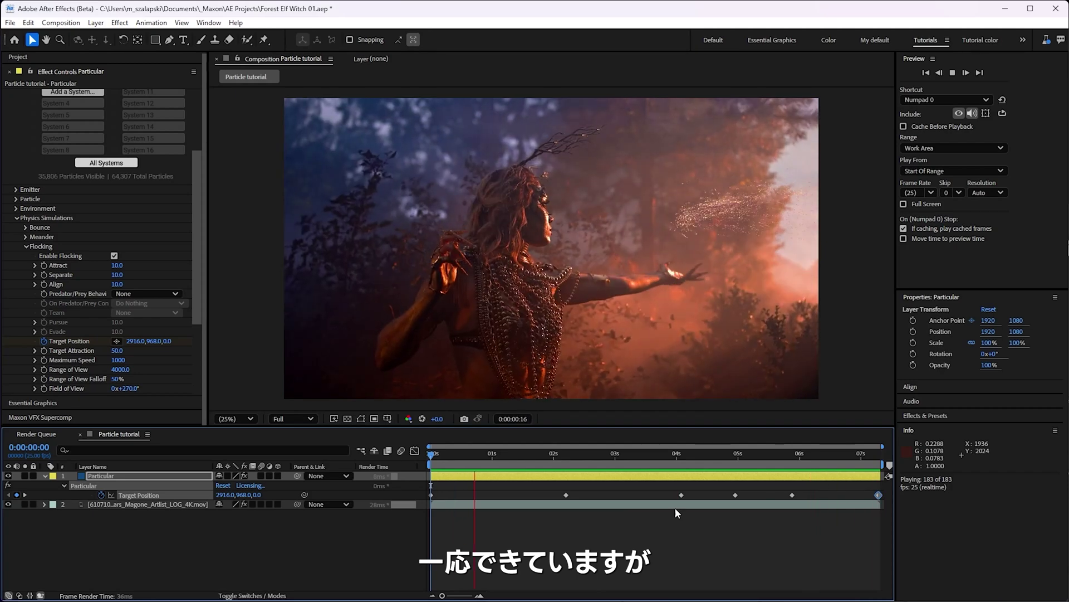
key(space)
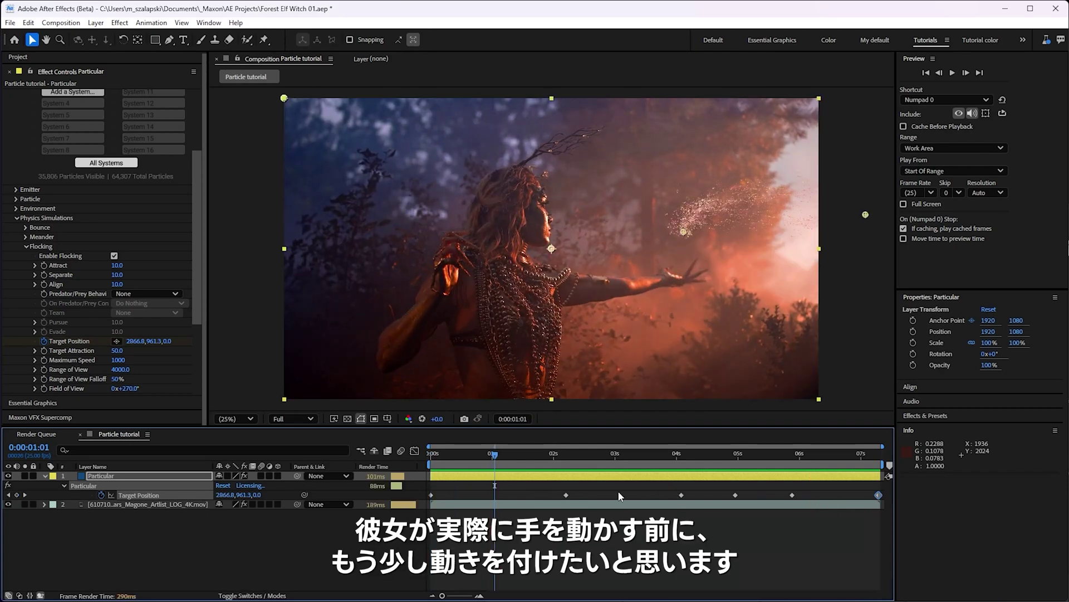
drag(624, 495, 783, 500)
click(795, 526)
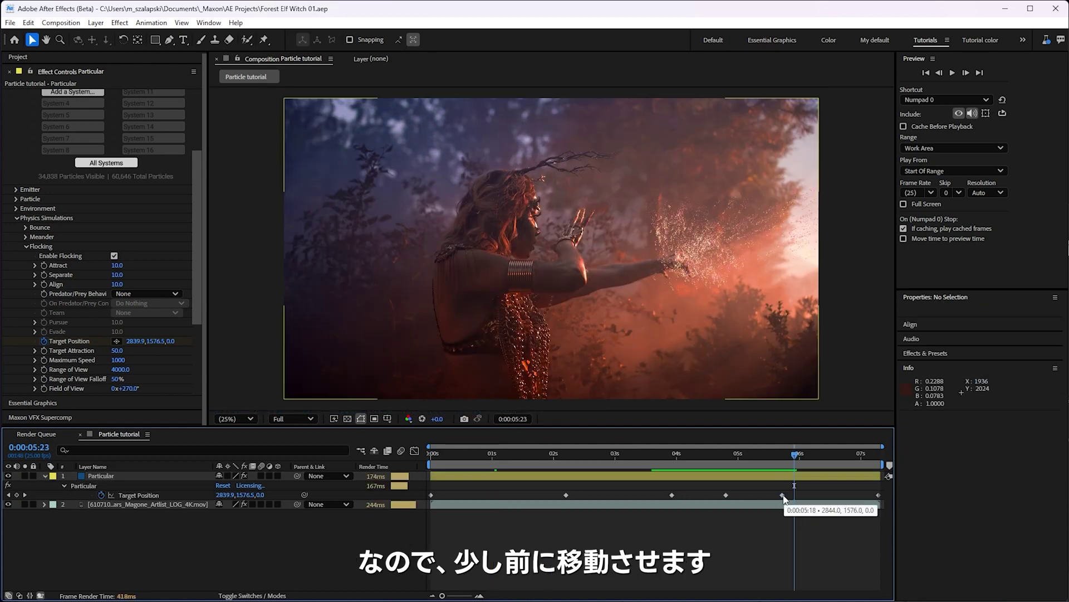
drag(659, 498, 763, 500)
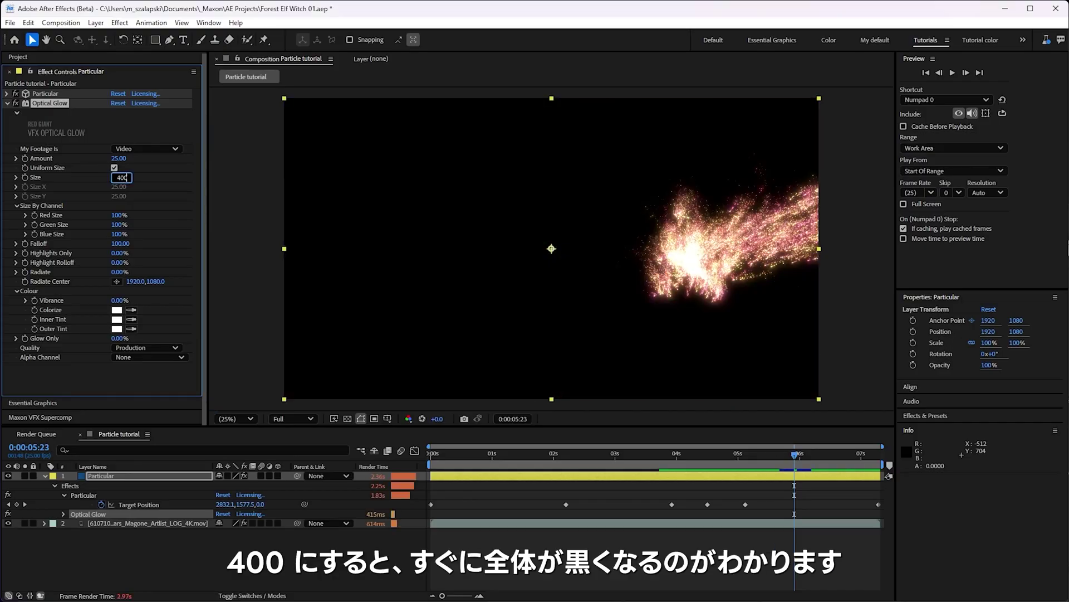
- Set Optical Glow's Size to 400 with Generate (Unmult) alpha
key(Return)
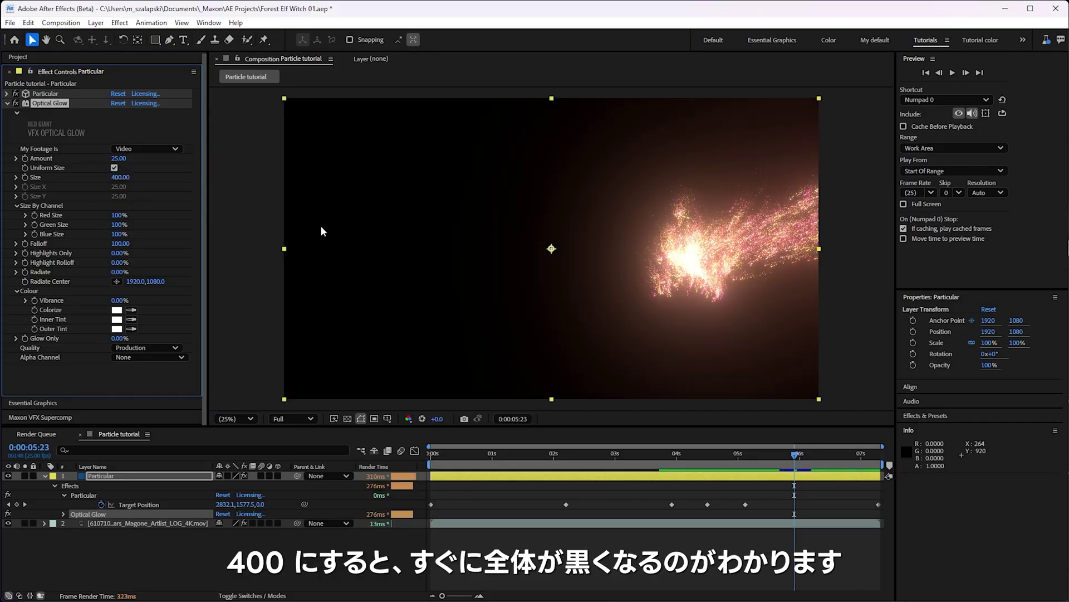
click(428, 345)
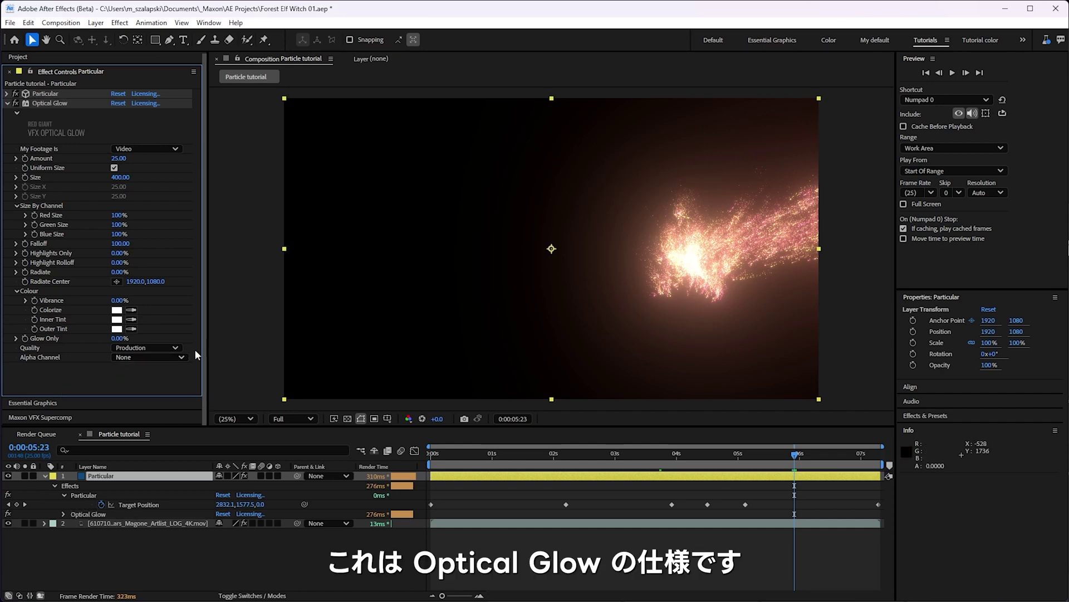
click(177, 358)
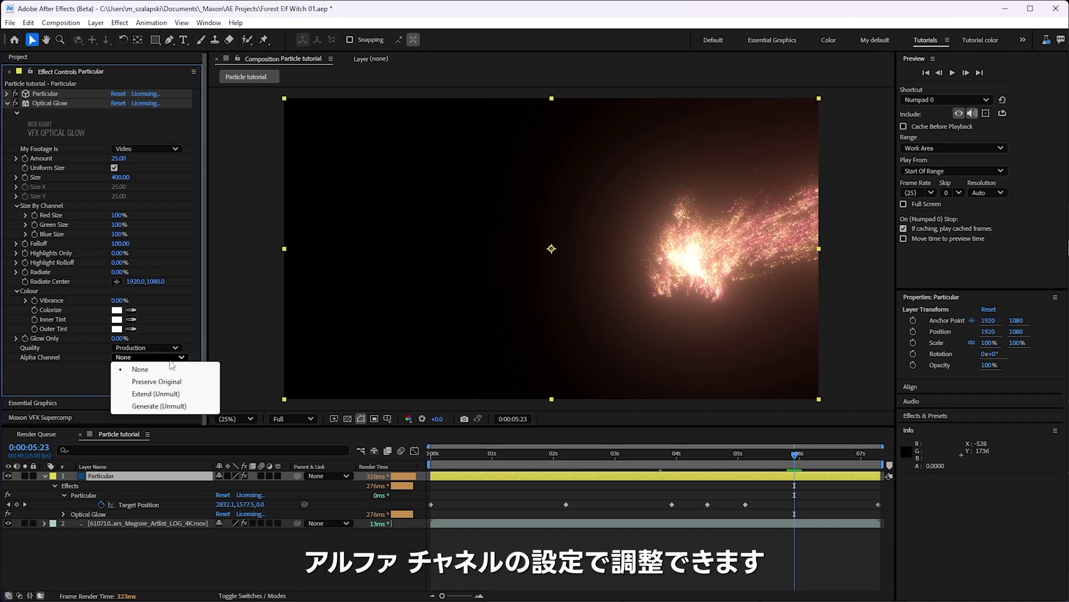
click(166, 405)
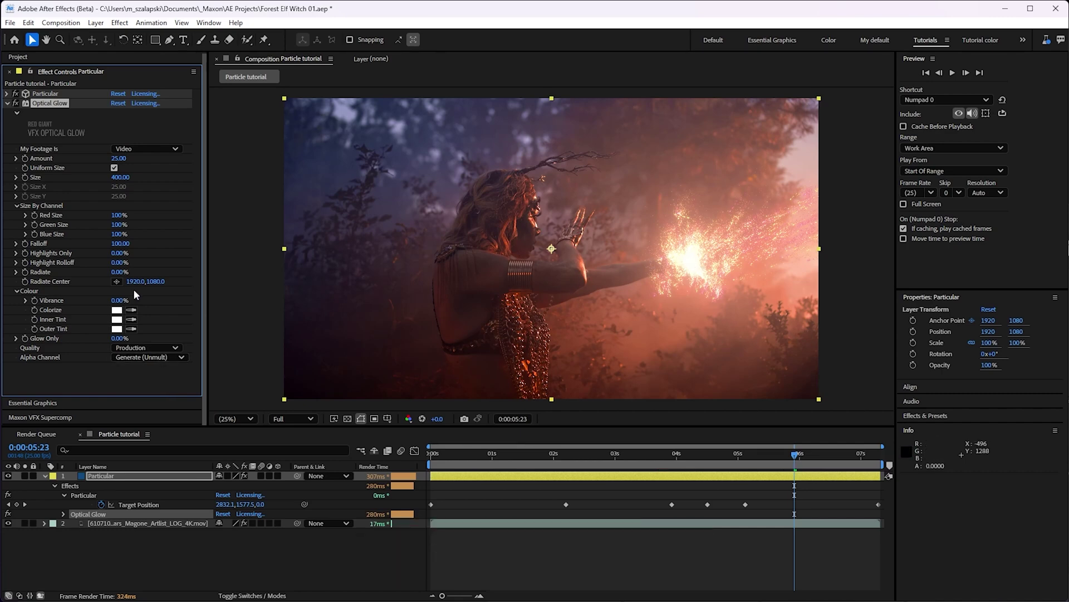
- Set Optical Glow's Highlight Rolloff to 70%
click(119, 262)
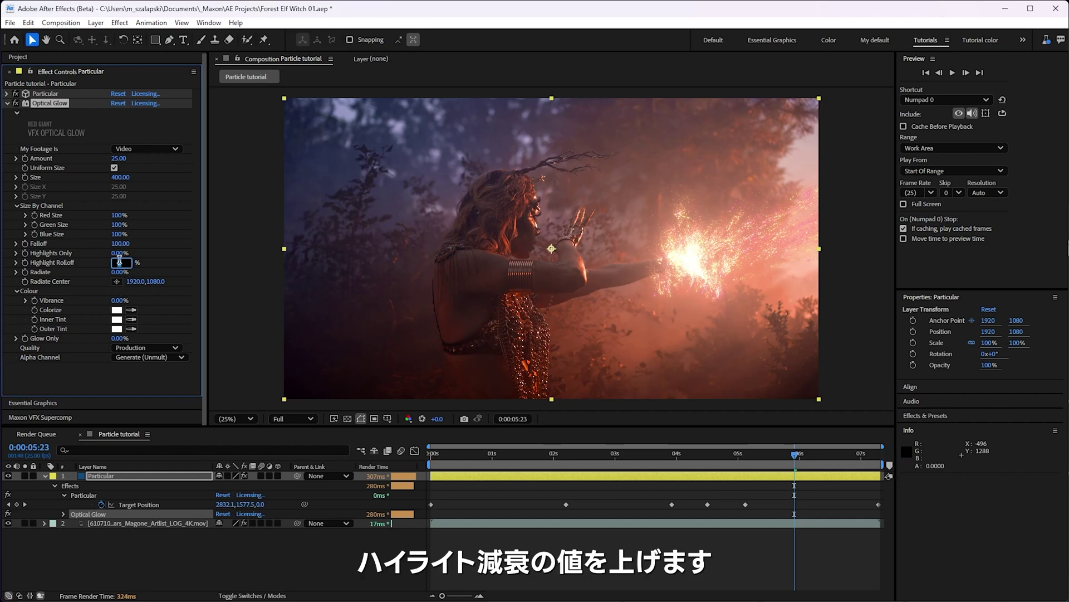
text(100)
key(Return)
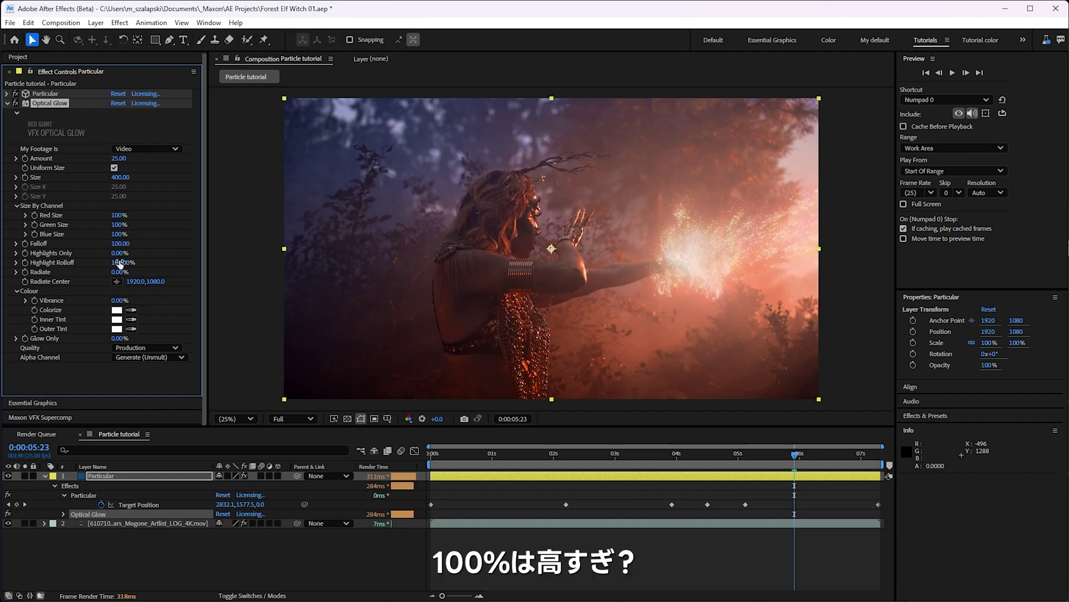
click(119, 262)
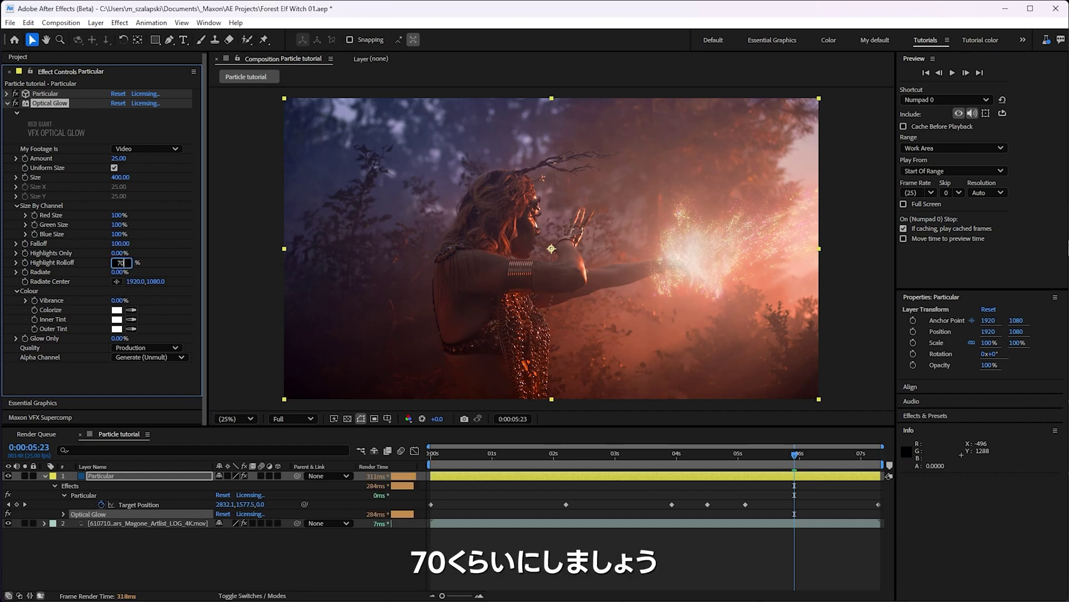
key(Return)
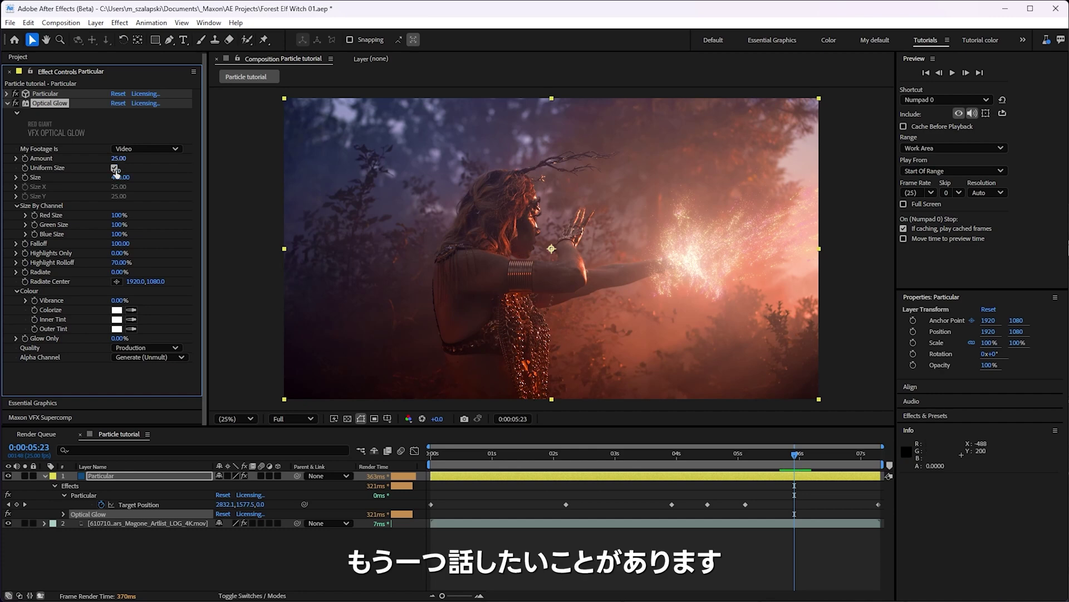
- Solo the Particular layer and collapse the Optical Glow settings
click(26, 476)
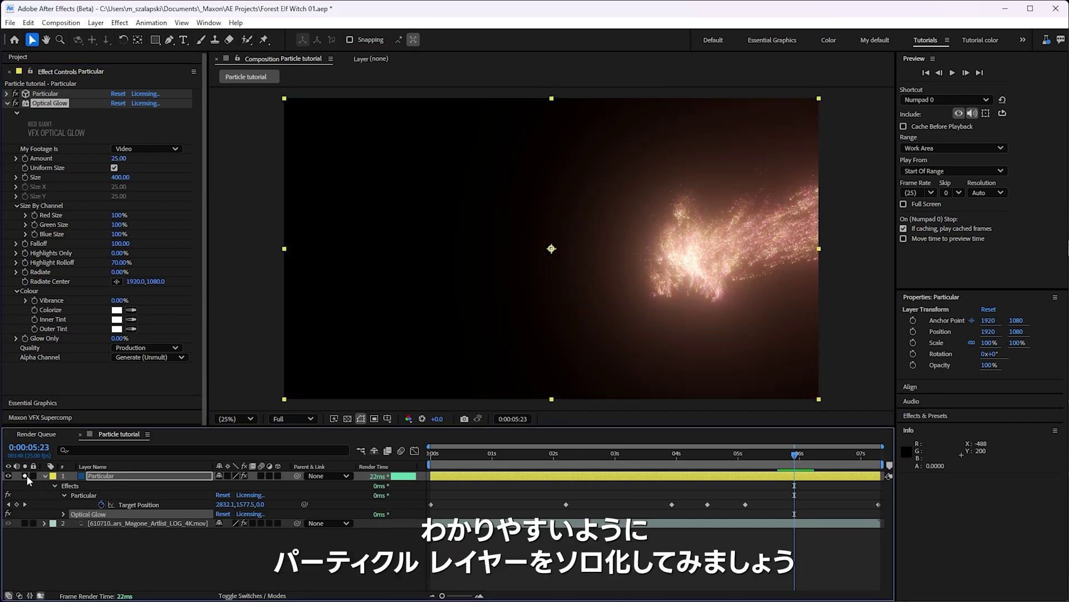
click(8, 103)
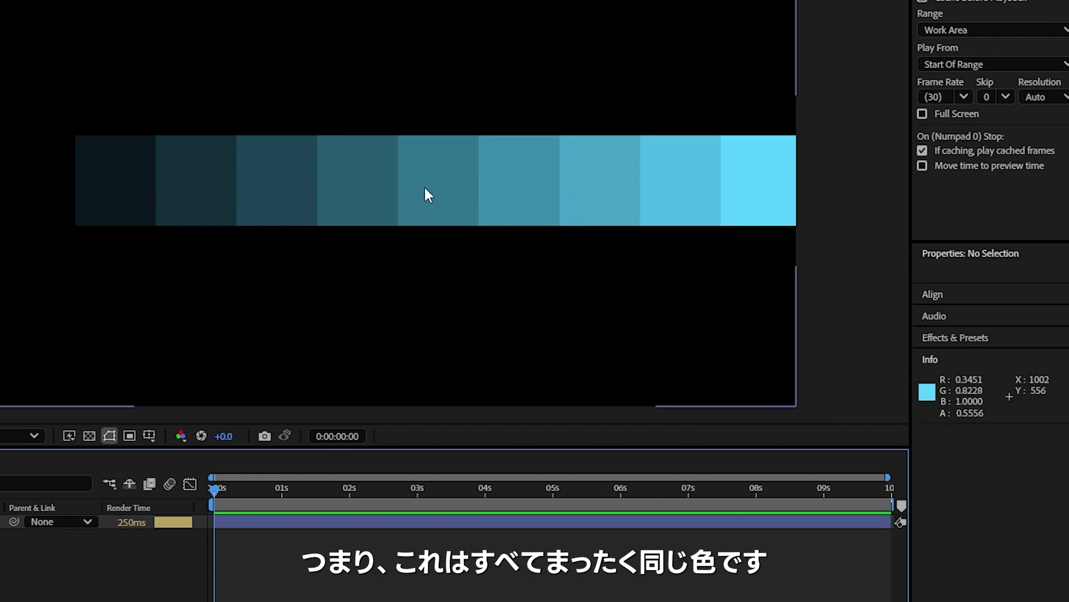
- Show the transparency grid and apply Optical Glow with Size 90
click(89, 436)
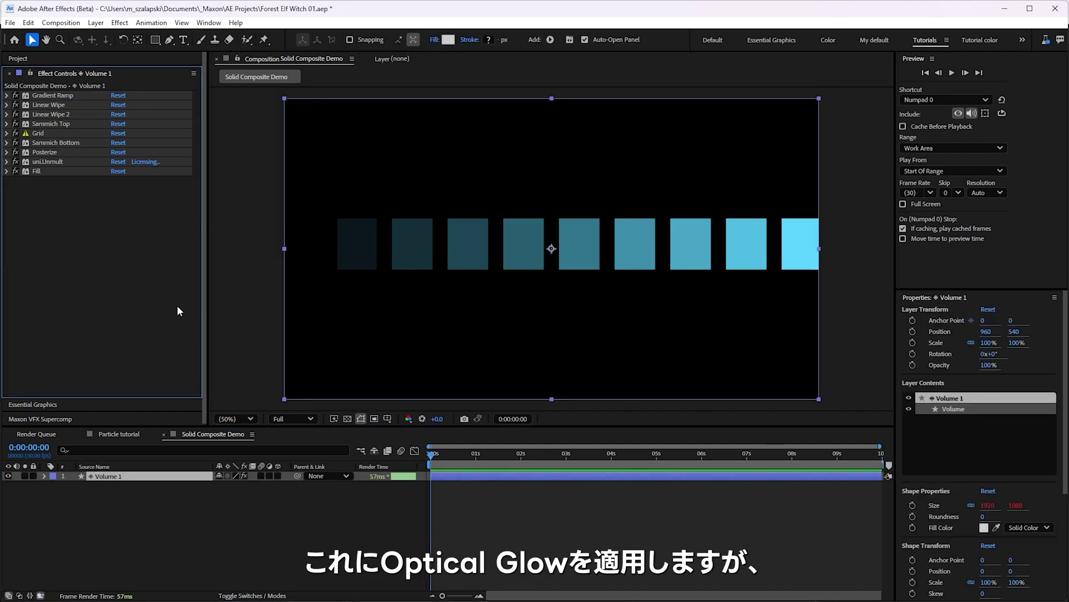
key(ctrl+space)
key(Return)
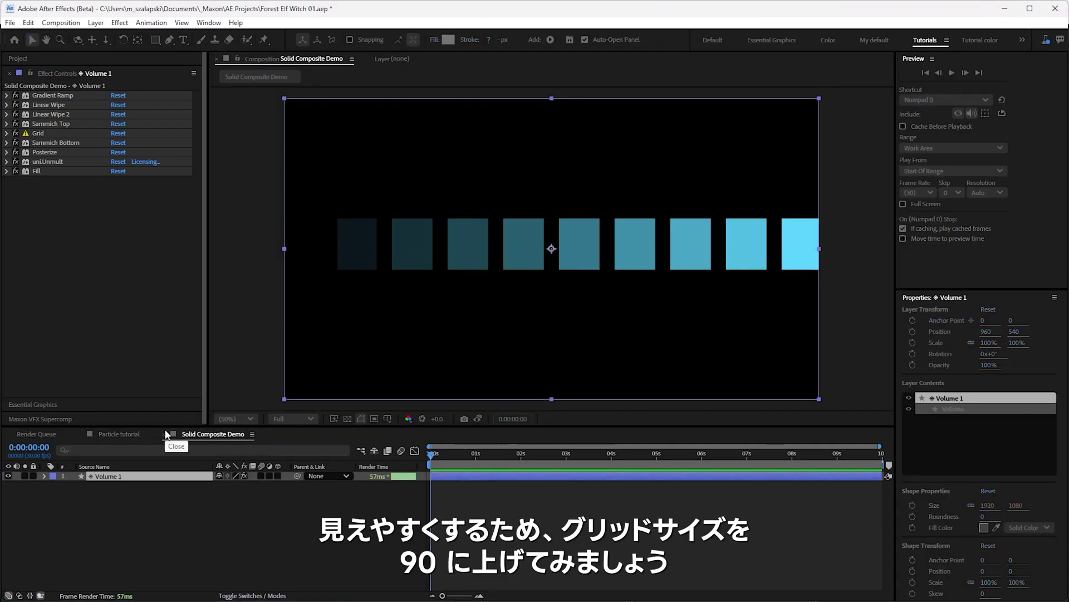
click(125, 254)
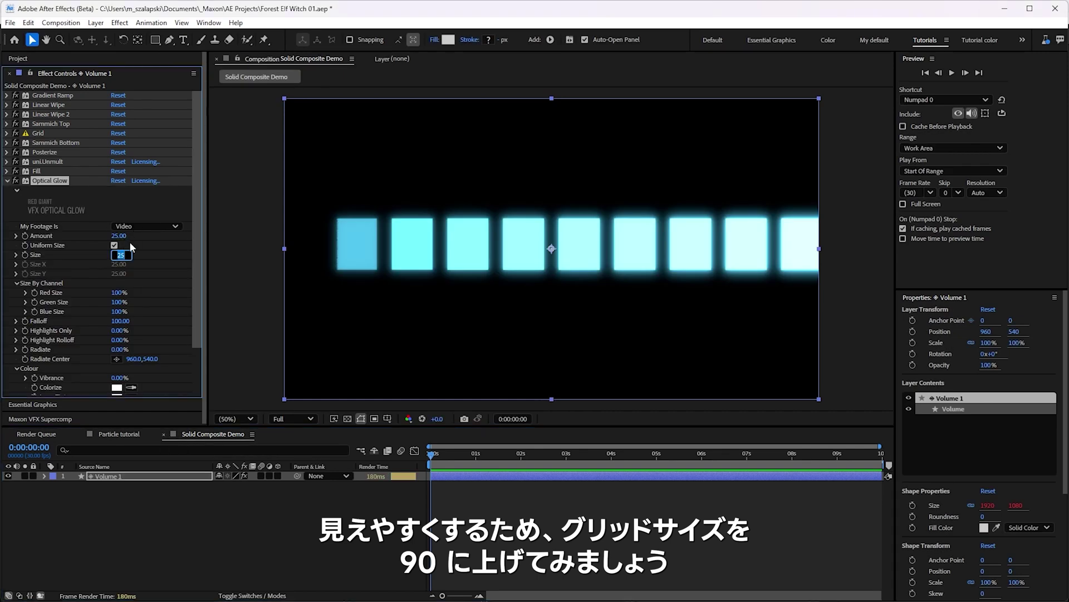
text(90)
key(Return)
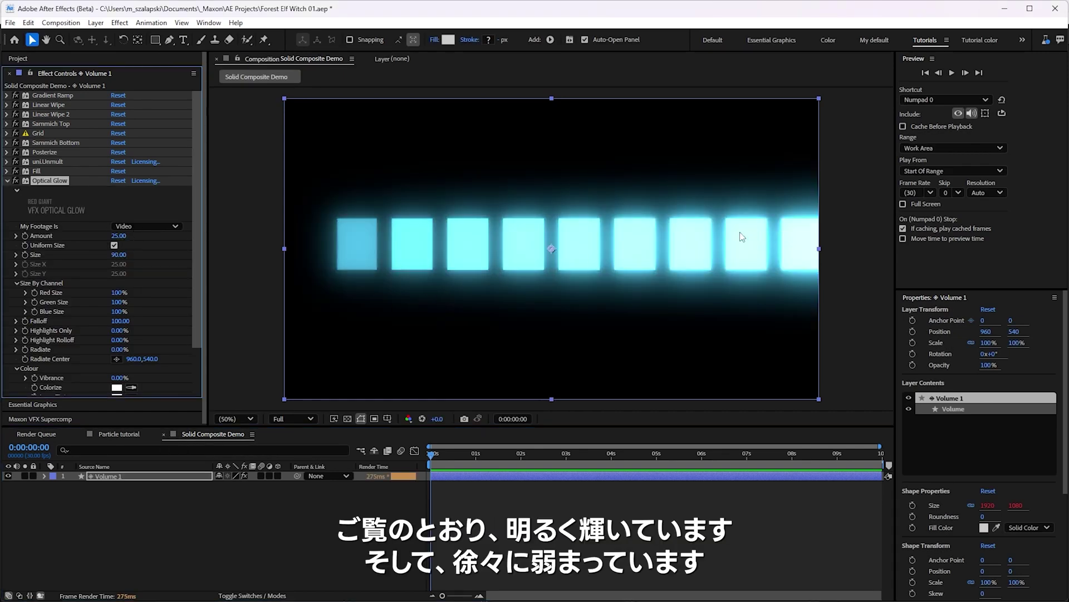
- Set the glow's Alpha Channel to Generate (Unmult) and switch the effect off
click(8, 181)
click(16, 181)
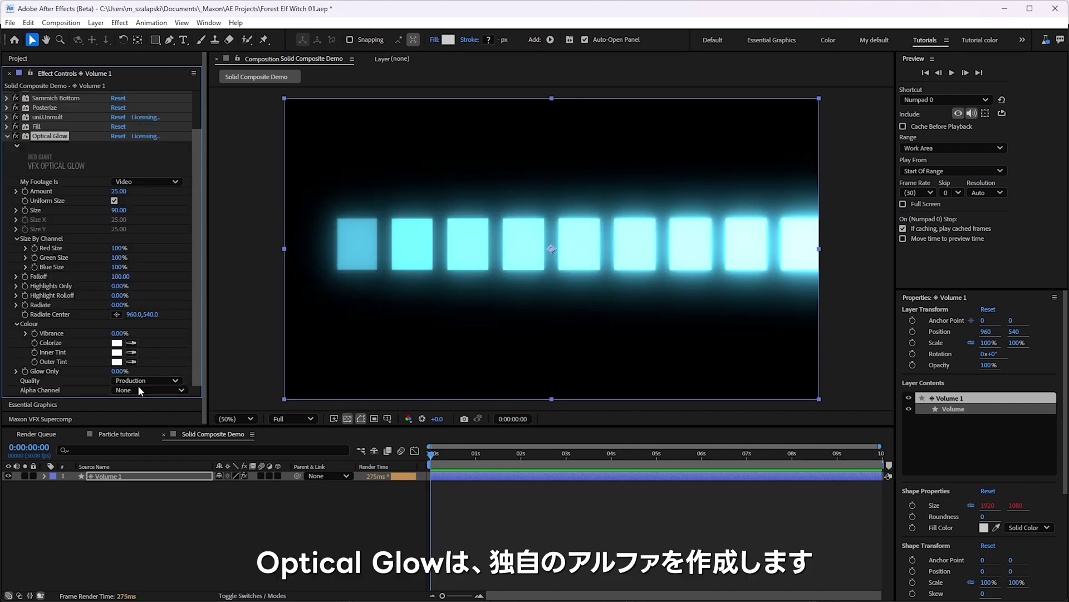
click(148, 390)
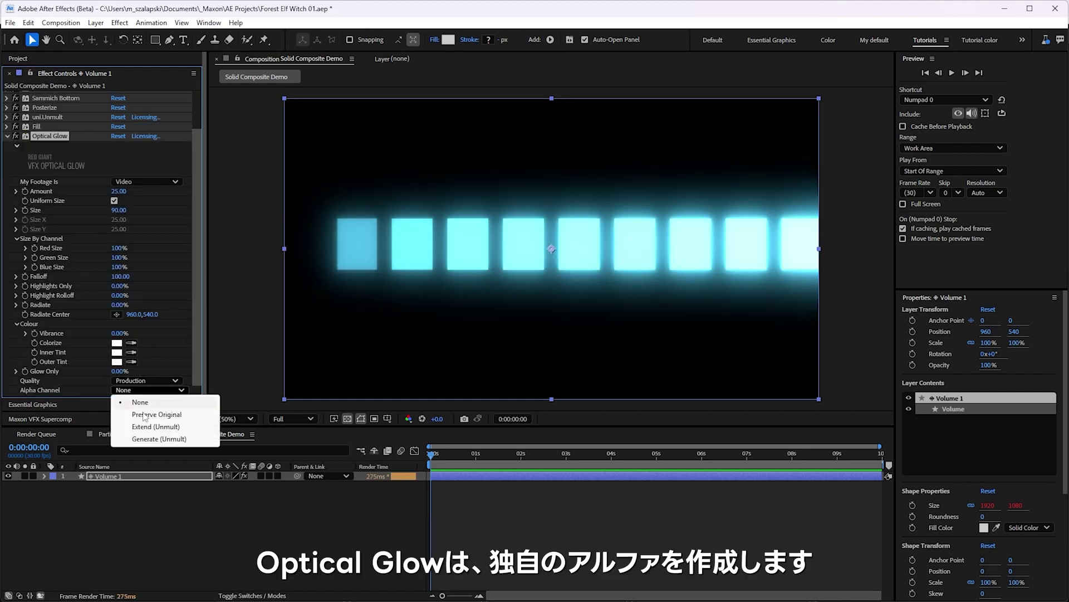
click(151, 439)
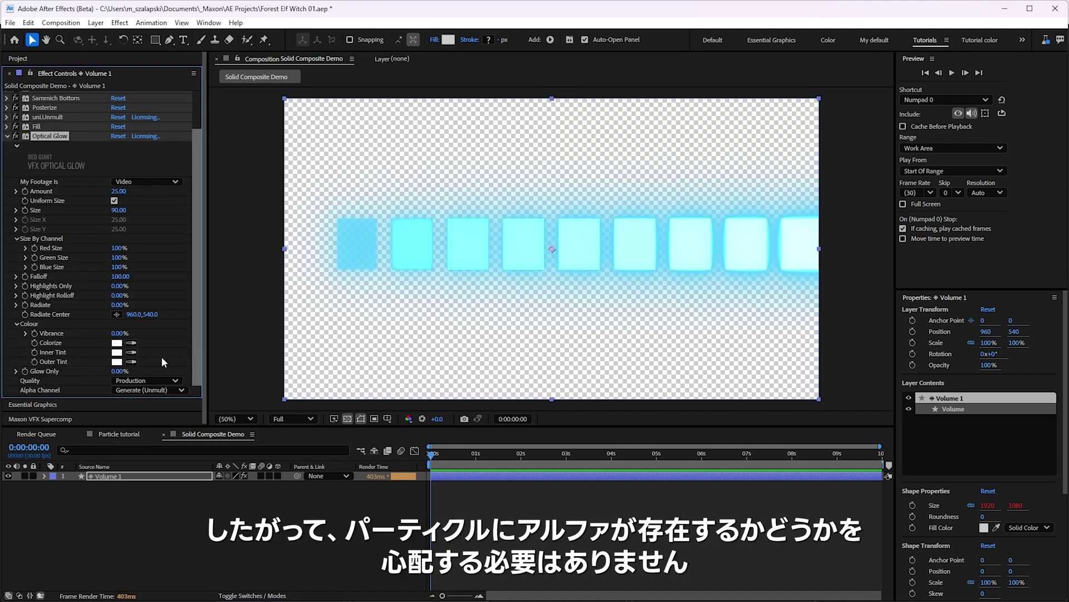
click(16, 135)
click(7, 136)
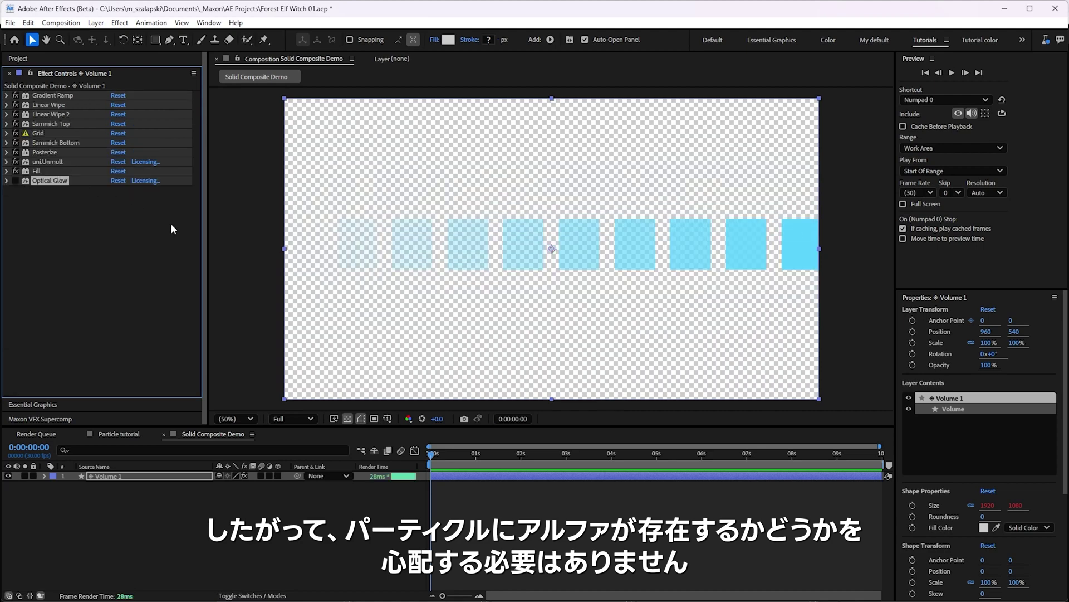
- Add a Solid Composite effect through the quick effect search ('soli')
key(ctrl+space)
text(soli)
key(Return)
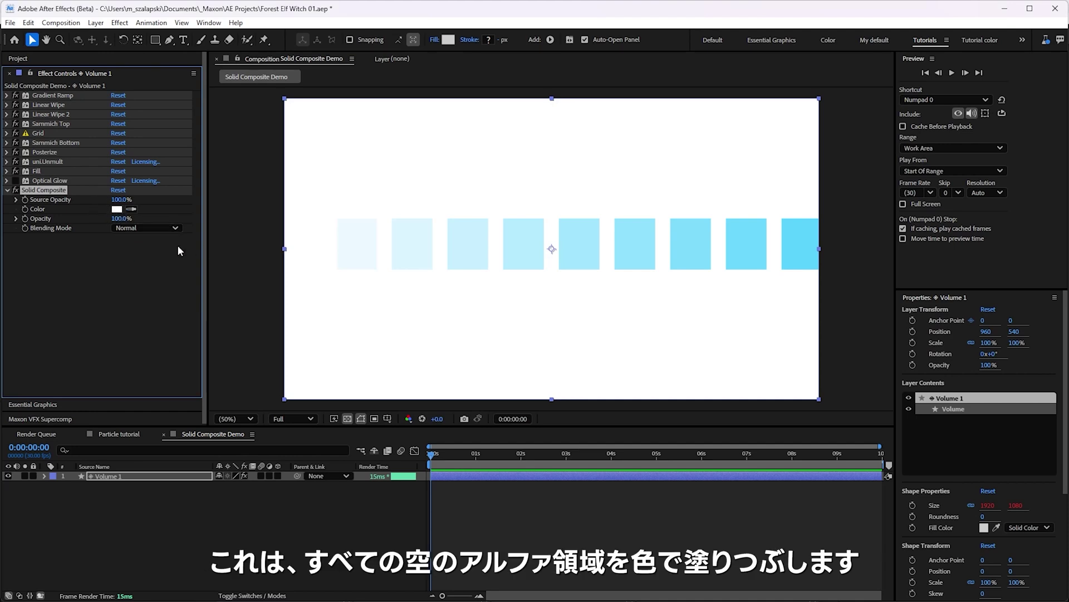
- Turn off Grid and set the Solid Composite colour to black
click(15, 134)
click(117, 209)
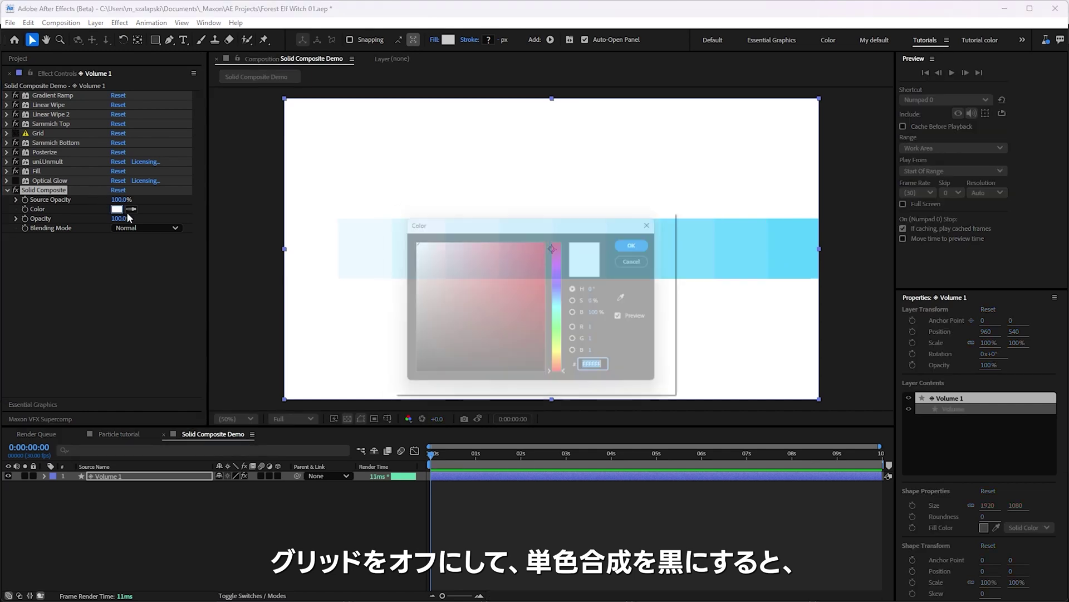
drag(461, 306, 408, 379)
click(640, 246)
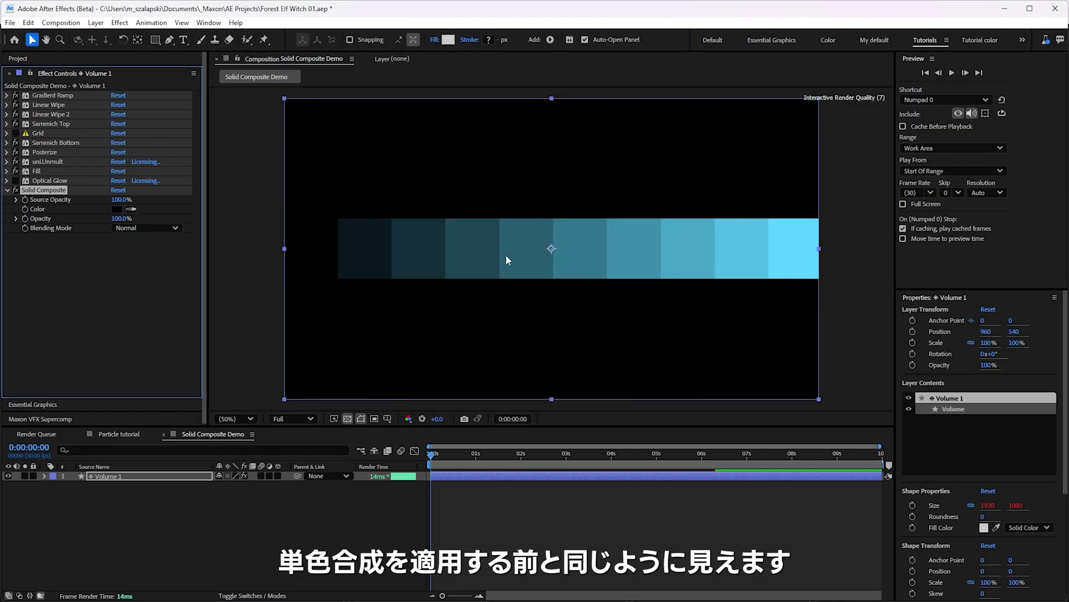
- Check Solid Composite's effect, move it above Optical Glow, and re-enable Optical Glow
click(16, 190)
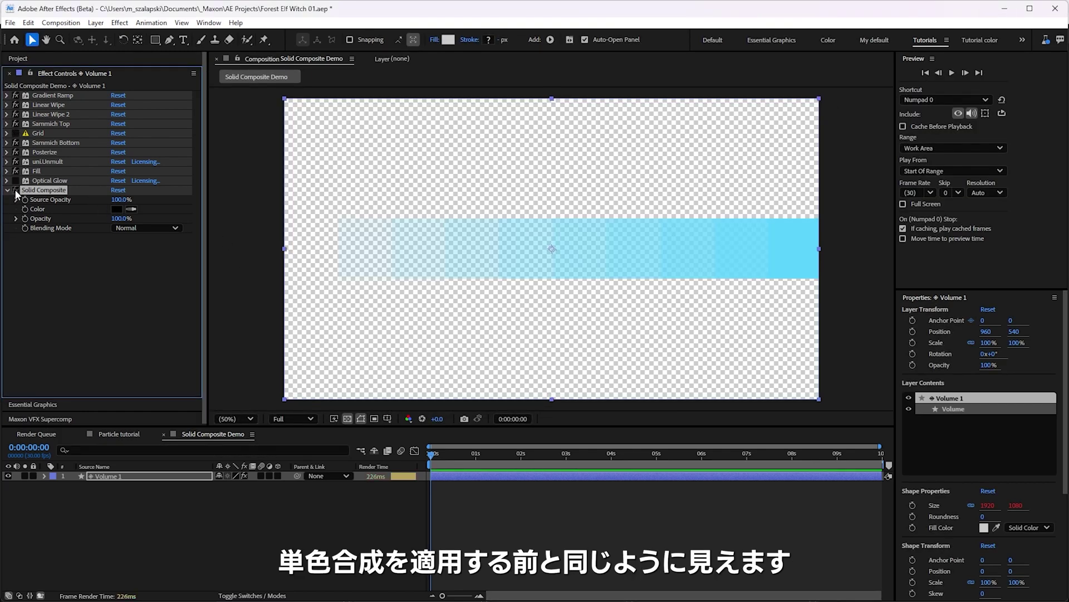
click(16, 190)
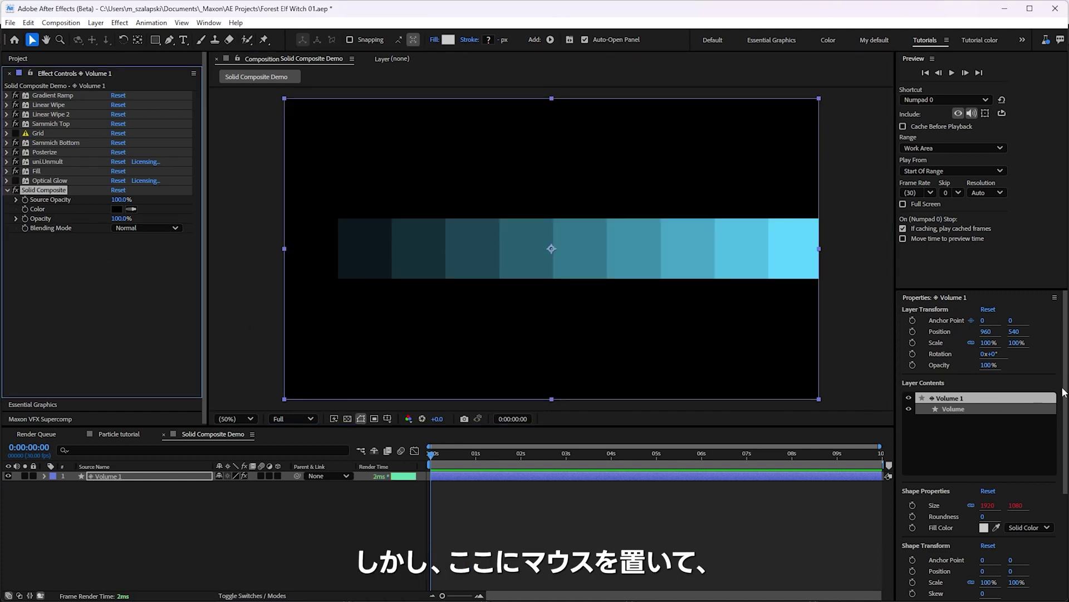
drag(1065, 458, 1064, 562)
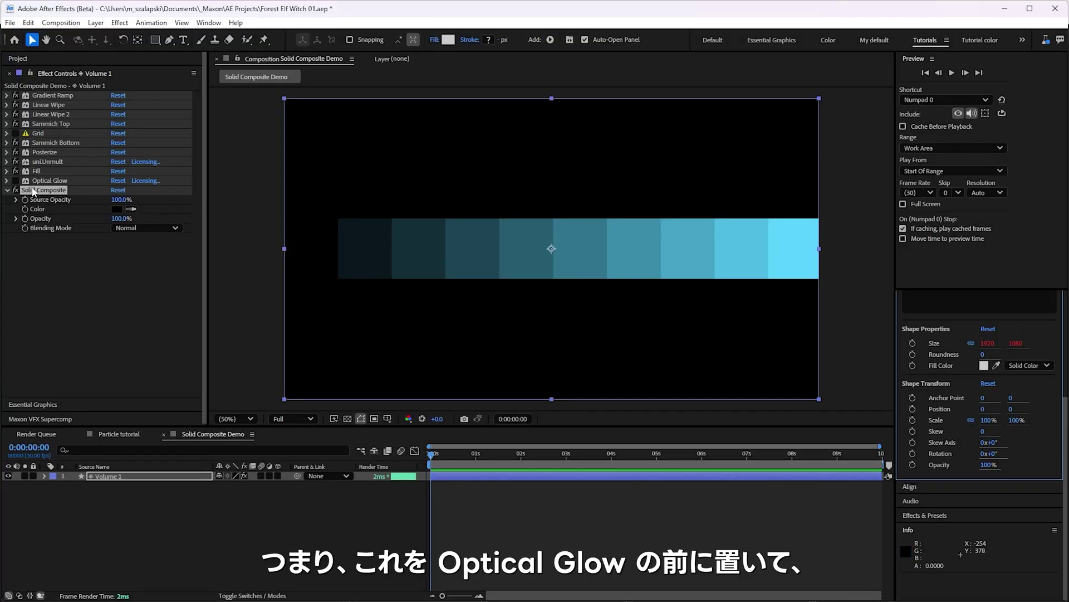
drag(33, 192, 47, 169)
click(17, 227)
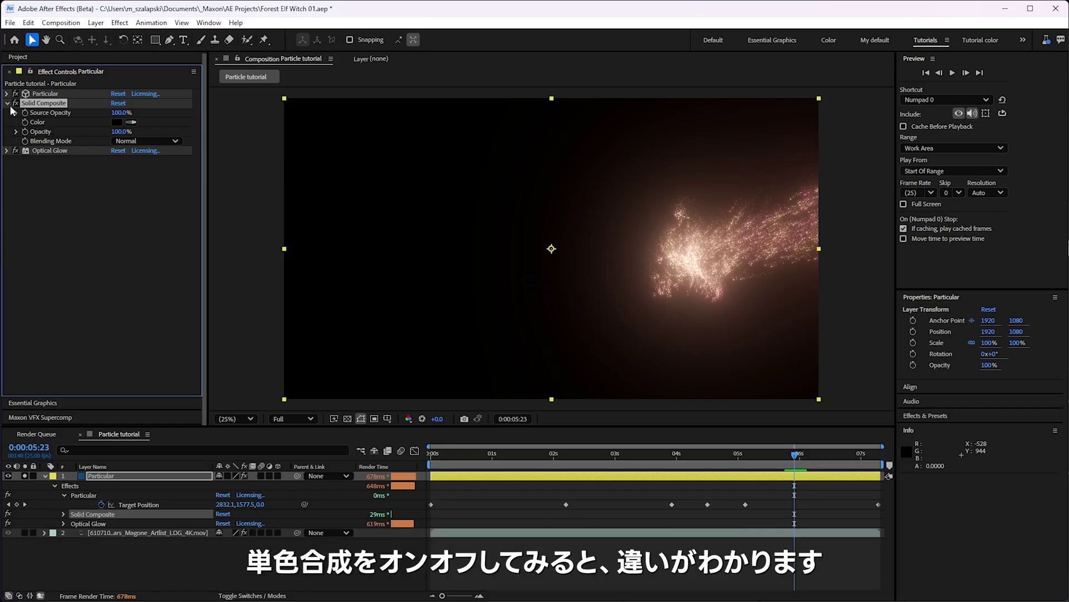
- Compare the particles with Solid Composite off and on, then unsolo Particular to show the witch footage
click(15, 103)
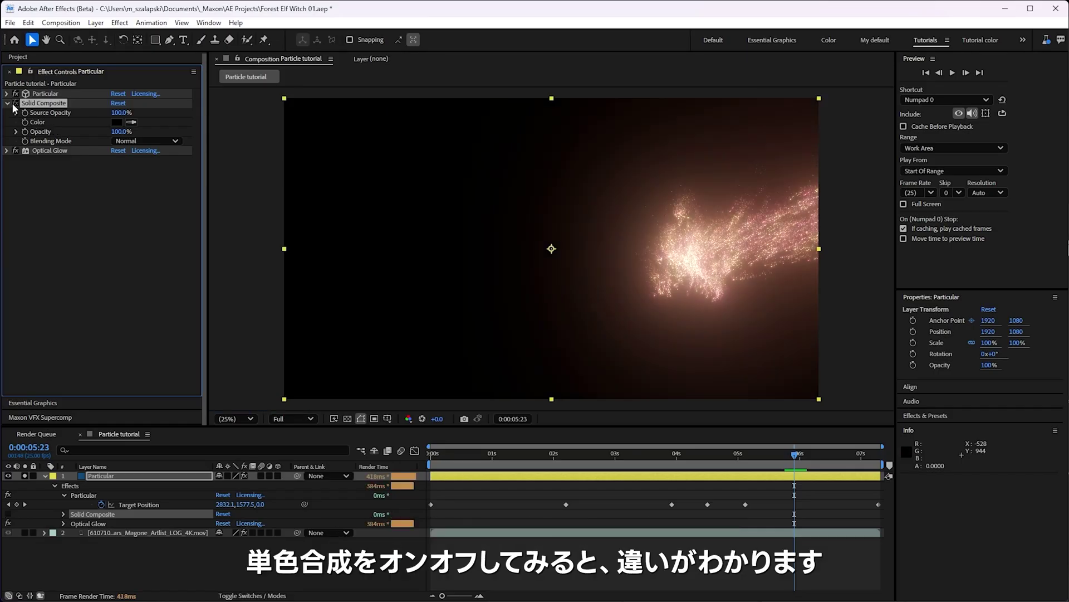
click(14, 104)
click(15, 104)
click(14, 104)
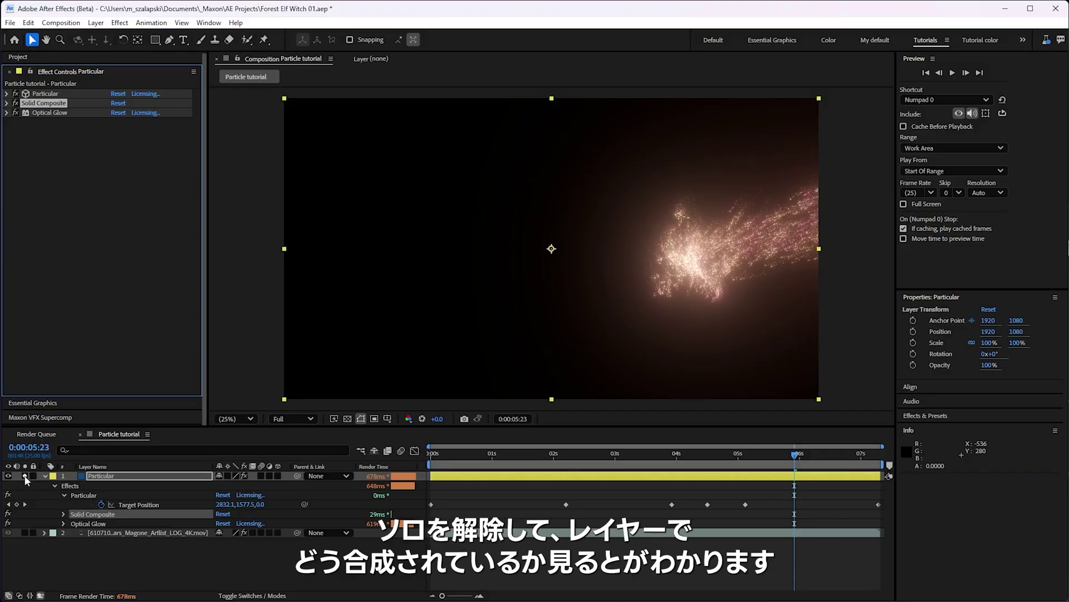
click(25, 477)
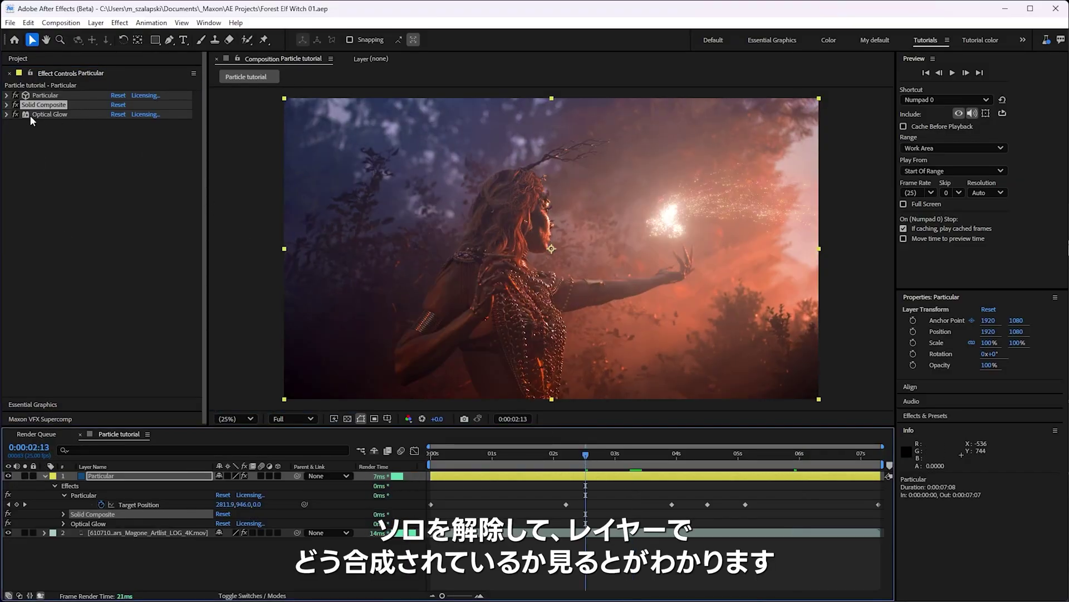
- Give Optical Glow Size 300, Amount 75 and Highlight Rolloff 90%
click(8, 115)
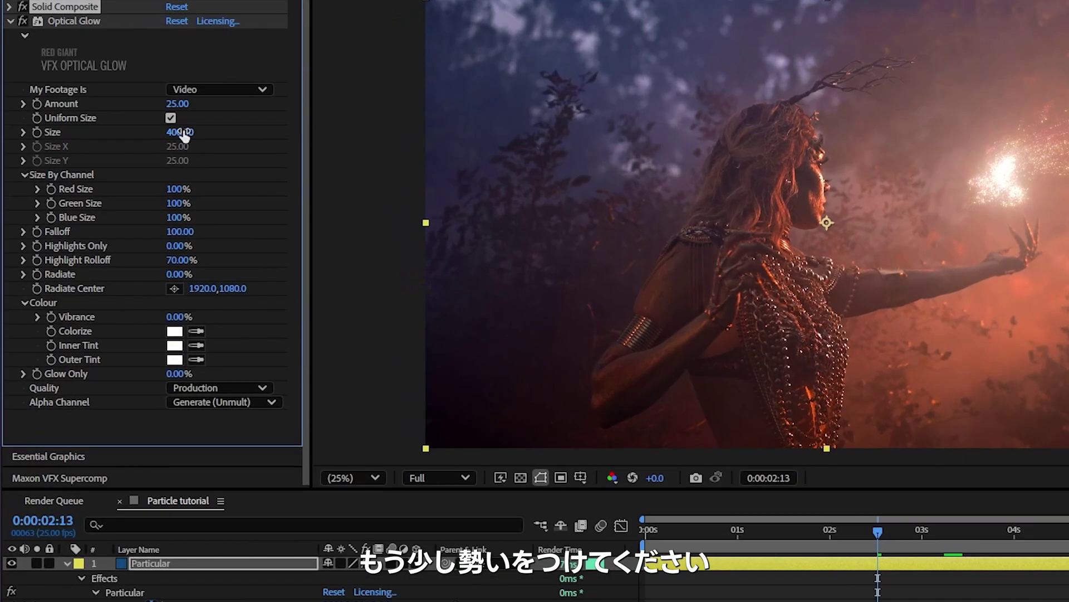
click(123, 188)
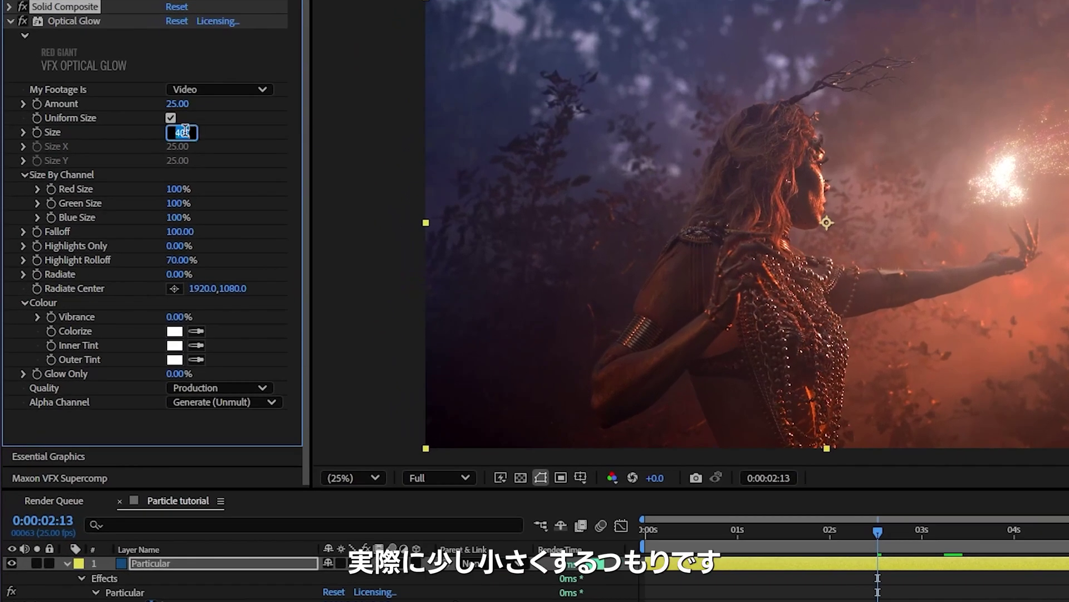
text(300)
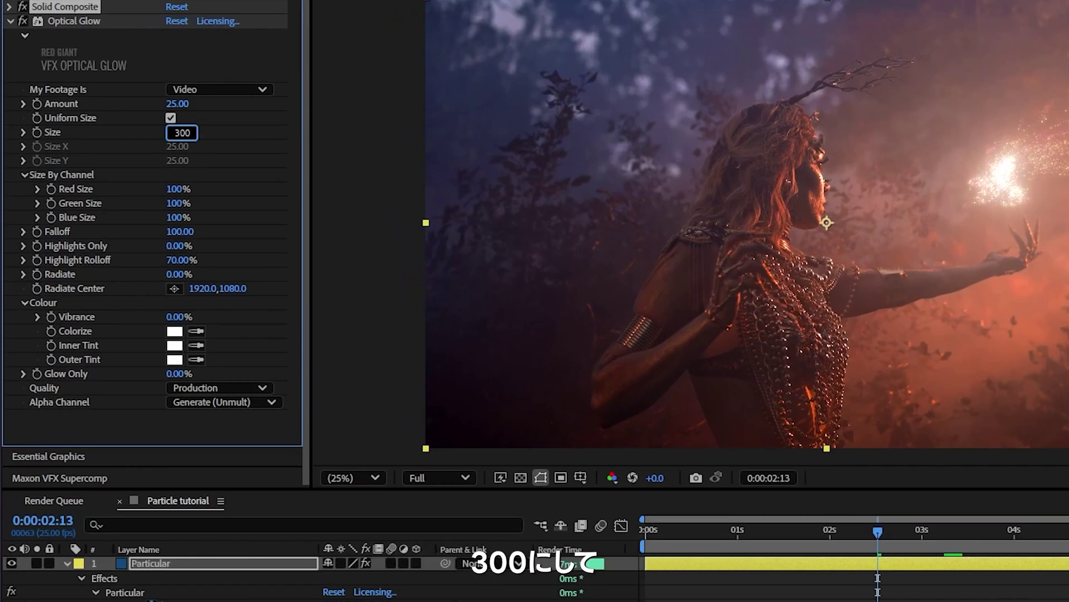
key(Return)
click(181, 103)
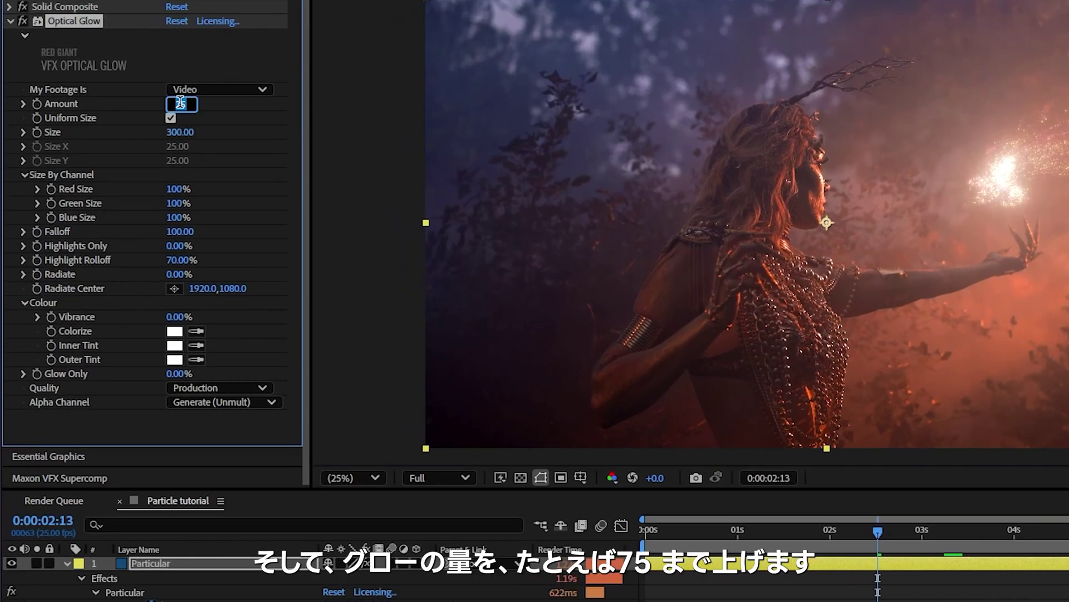
key(Return)
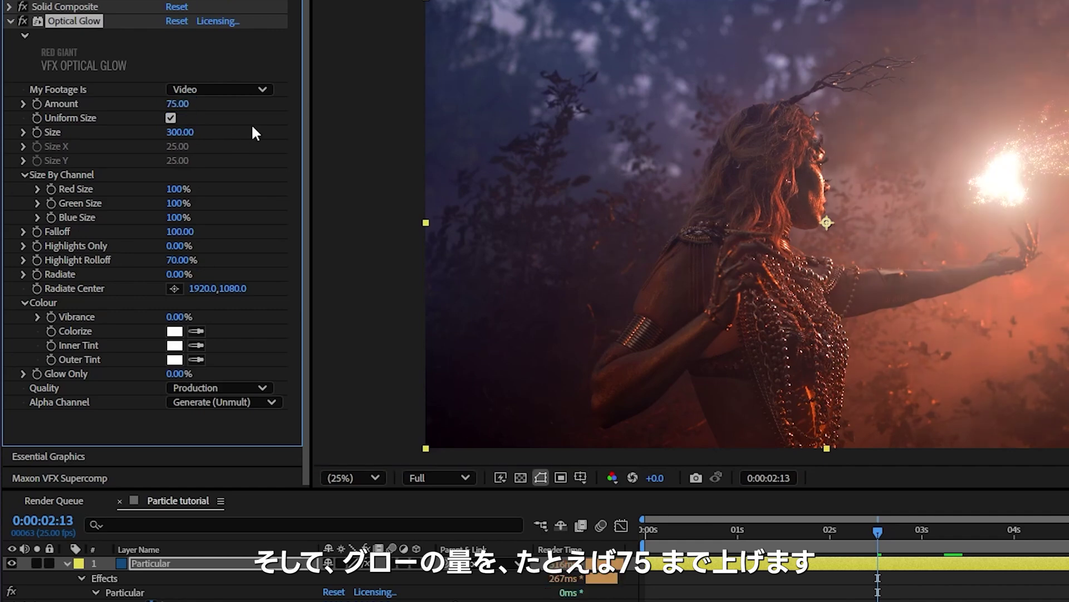
click(180, 261)
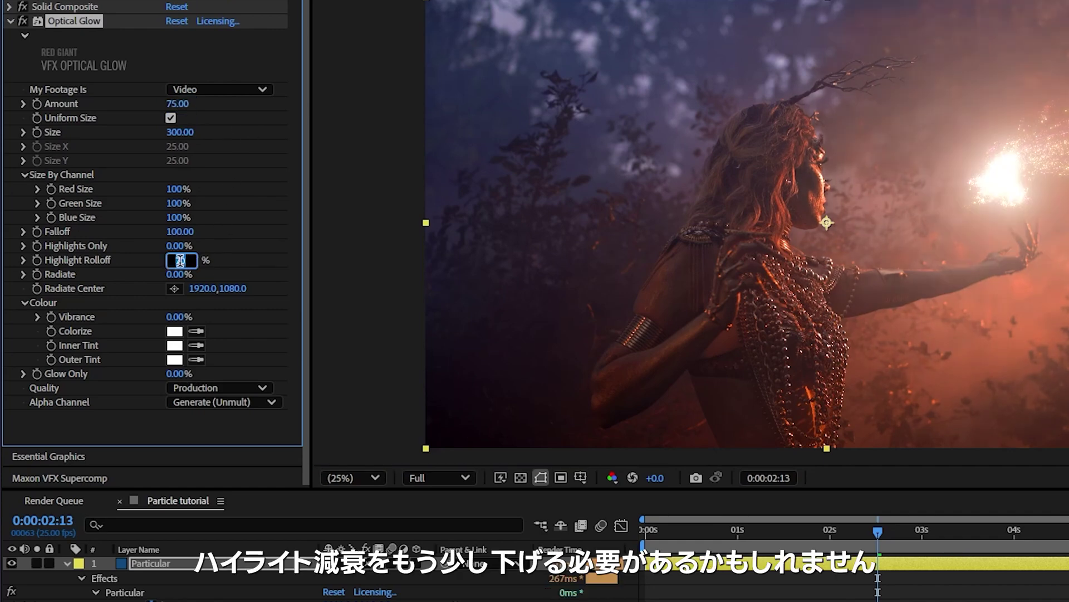
text(80)
key(Return)
click(180, 260)
key(Return)
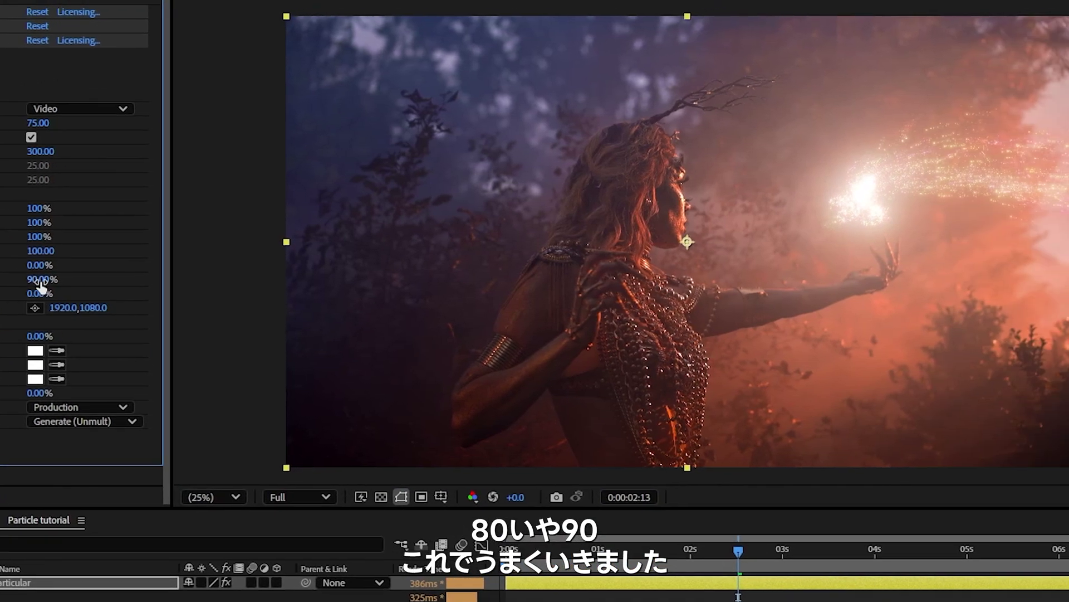